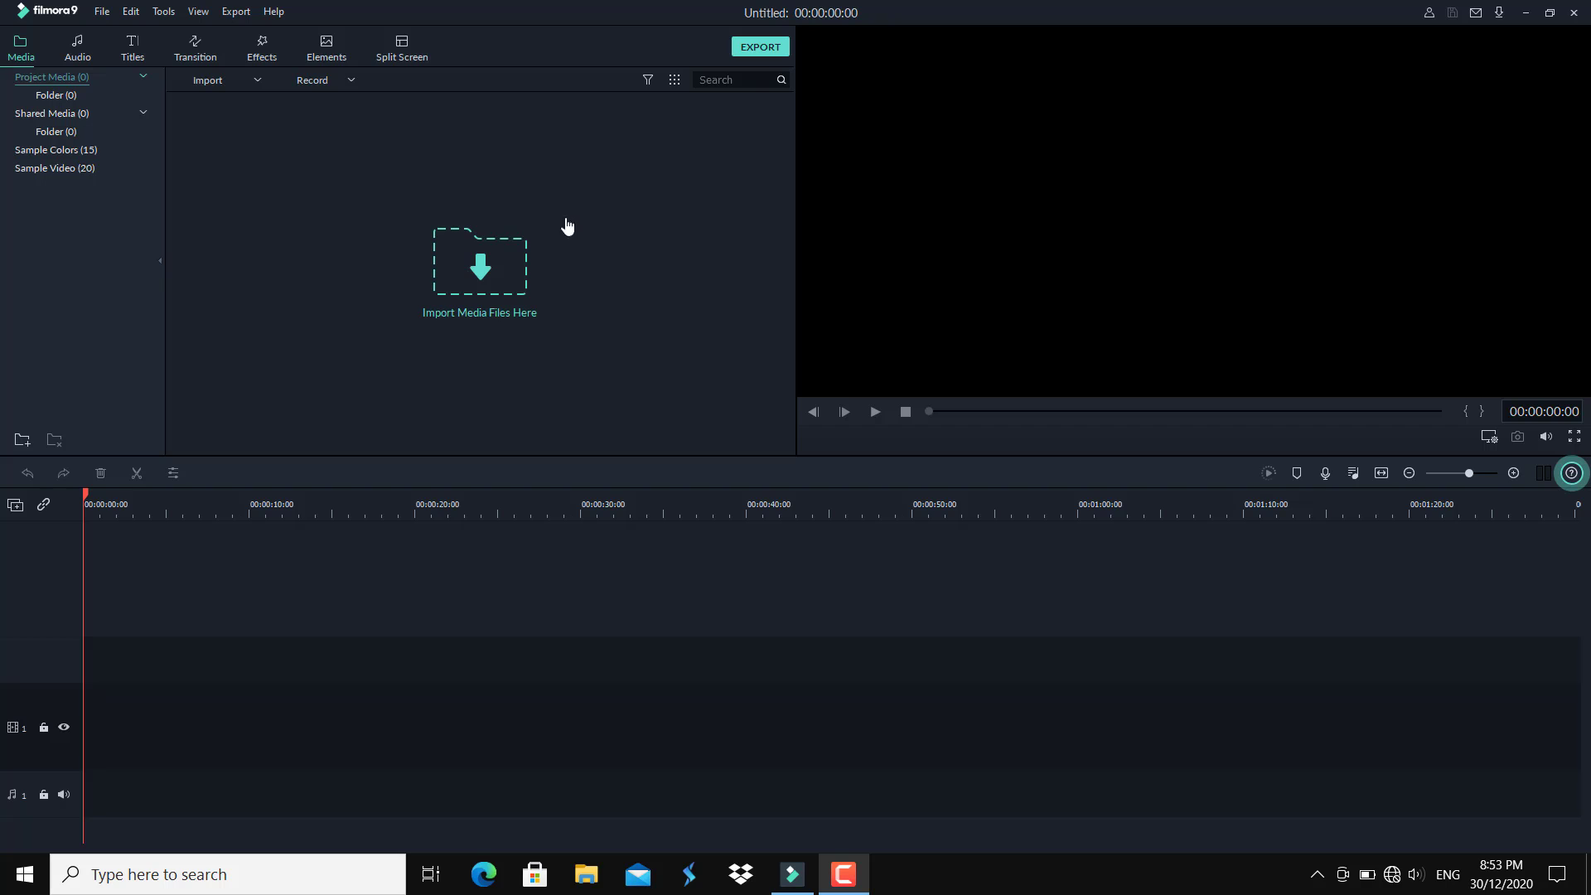
# Place the Credit 5 title at the start of the first video track and open it for editing
pyautogui.click(138, 43)
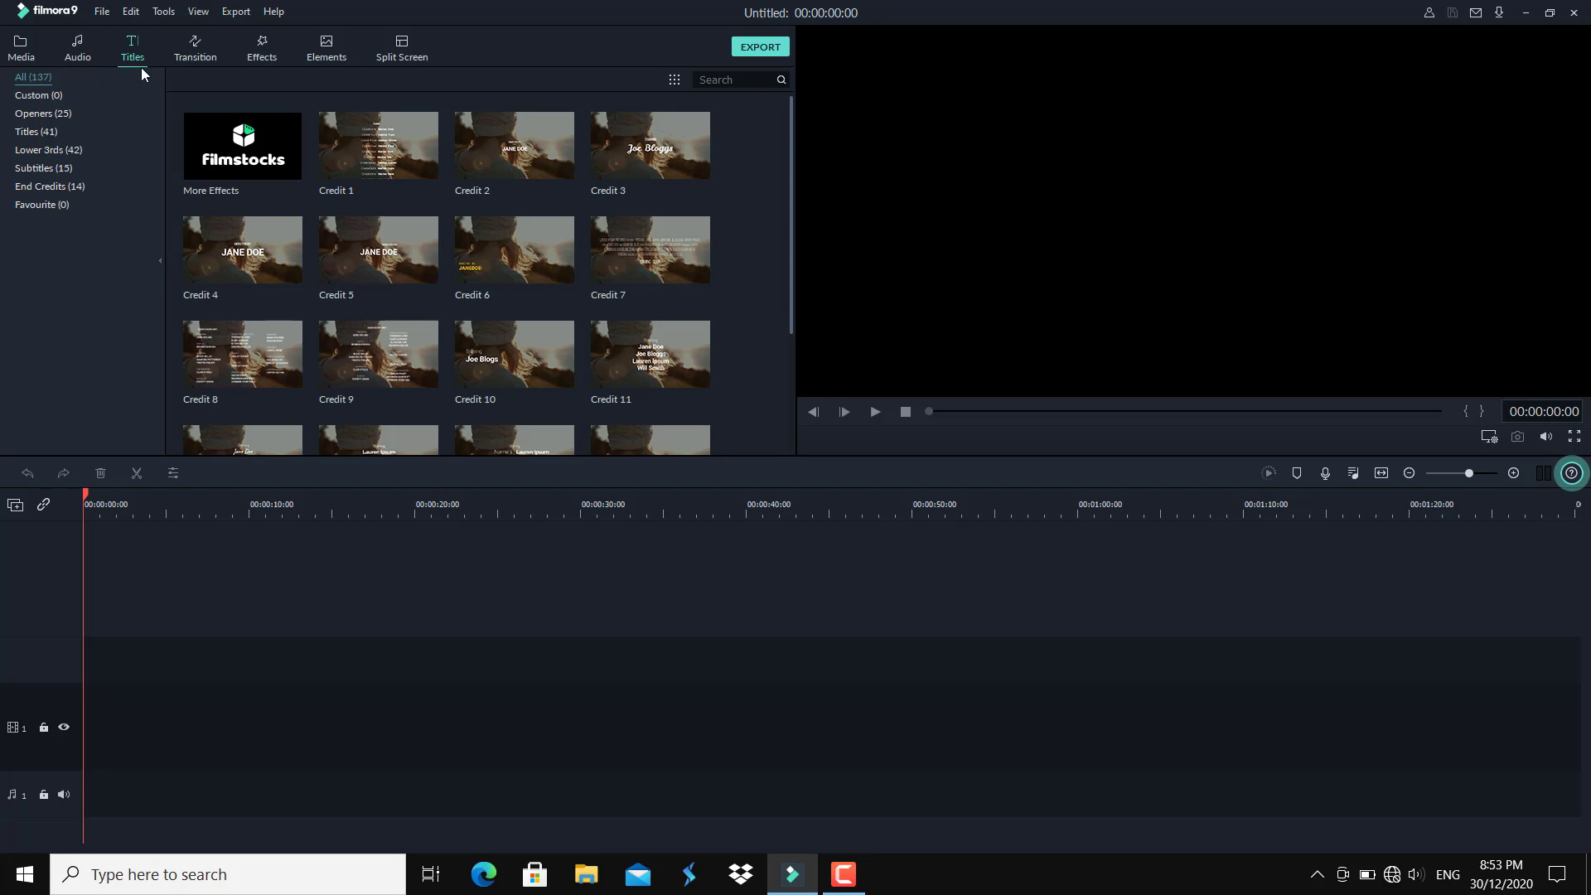
pyautogui.moveTo(340, 245); pyautogui.dragTo(76, 744)
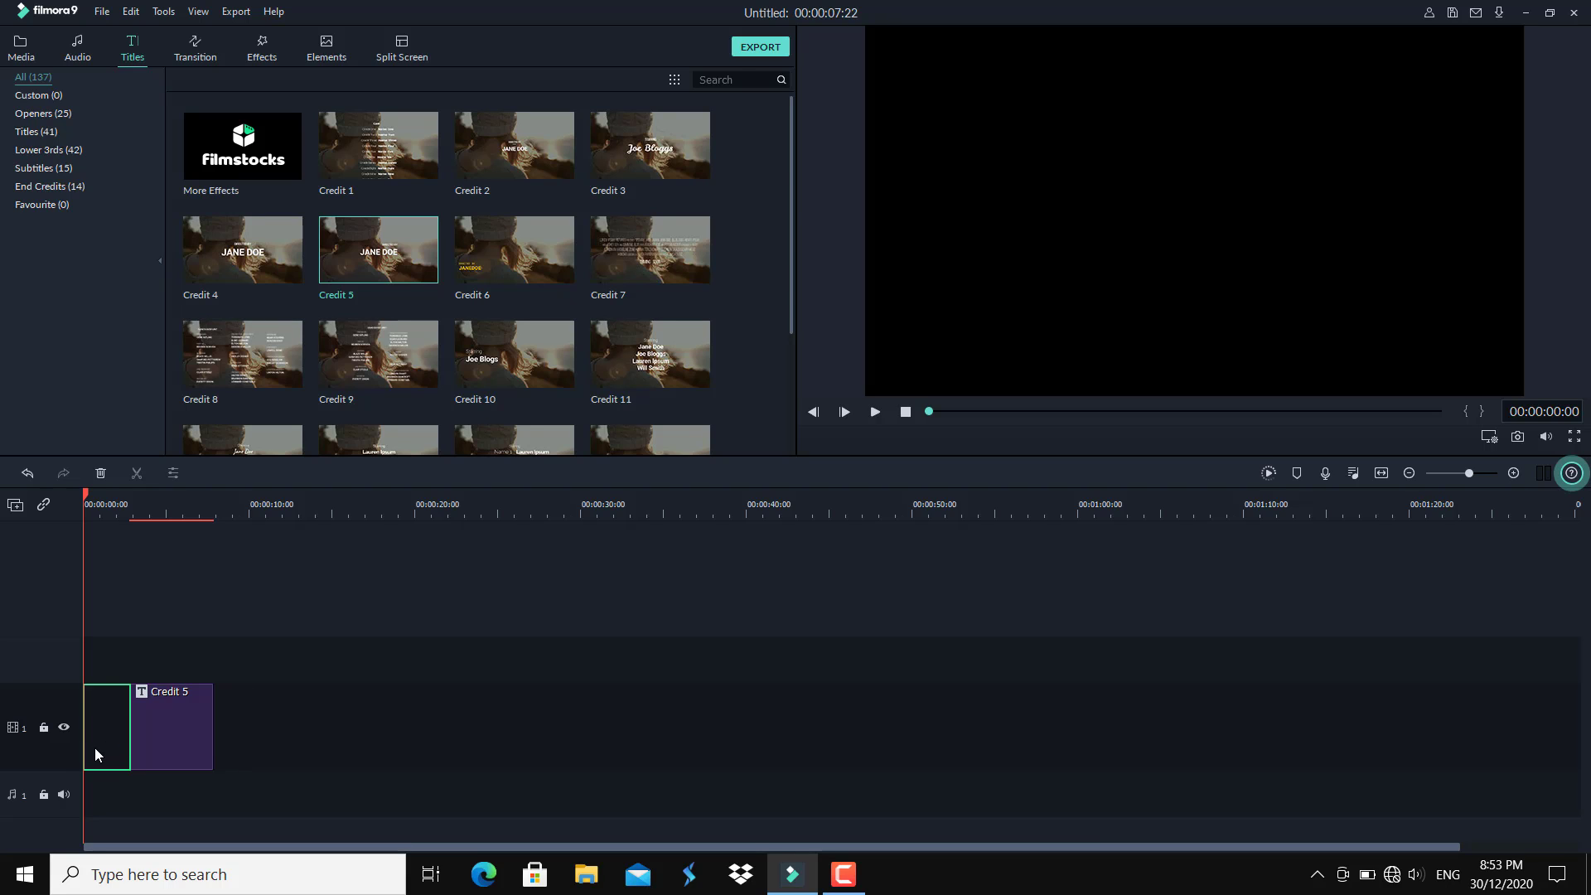
pyautogui.doubleClick(156, 753)
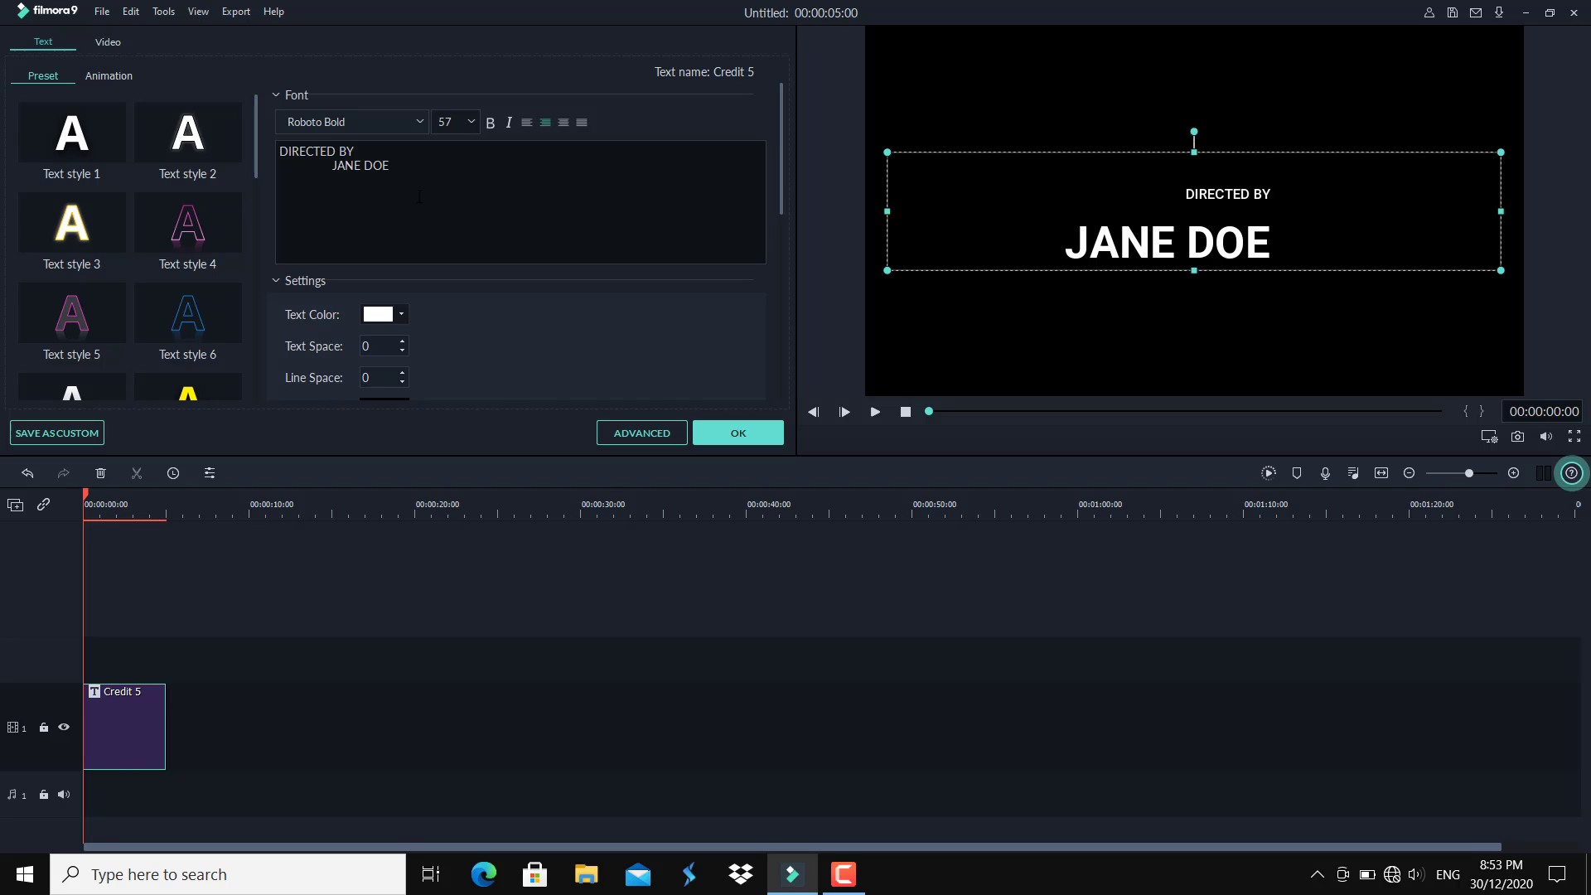
# Delete all of the placeholder text from the Credit 5 title
pyautogui.click(426, 166)
pyautogui.press('BackSpace')
pyautogui.press('BackSpace')
pyautogui.press('BackSpace')
pyautogui.press('BackSpace')
pyautogui.press('BackSpace')
pyautogui.press('BackSpace')
pyautogui.press('BackSpace')
pyautogui.press('BackSpace')
pyautogui.press('BackSpace')
pyautogui.press('BackSpace')
pyautogui.press('BackSpace')
pyautogui.press('BackSpace')
pyautogui.press('BackSpace')
pyautogui.press('BackSpace')
pyautogui.press('BackSpace')
pyautogui.press('BackSpace')
pyautogui.press('BackSpace')
pyautogui.press('BackSpace')
pyautogui.press('BackSpace')
pyautogui.press('BackSpace')
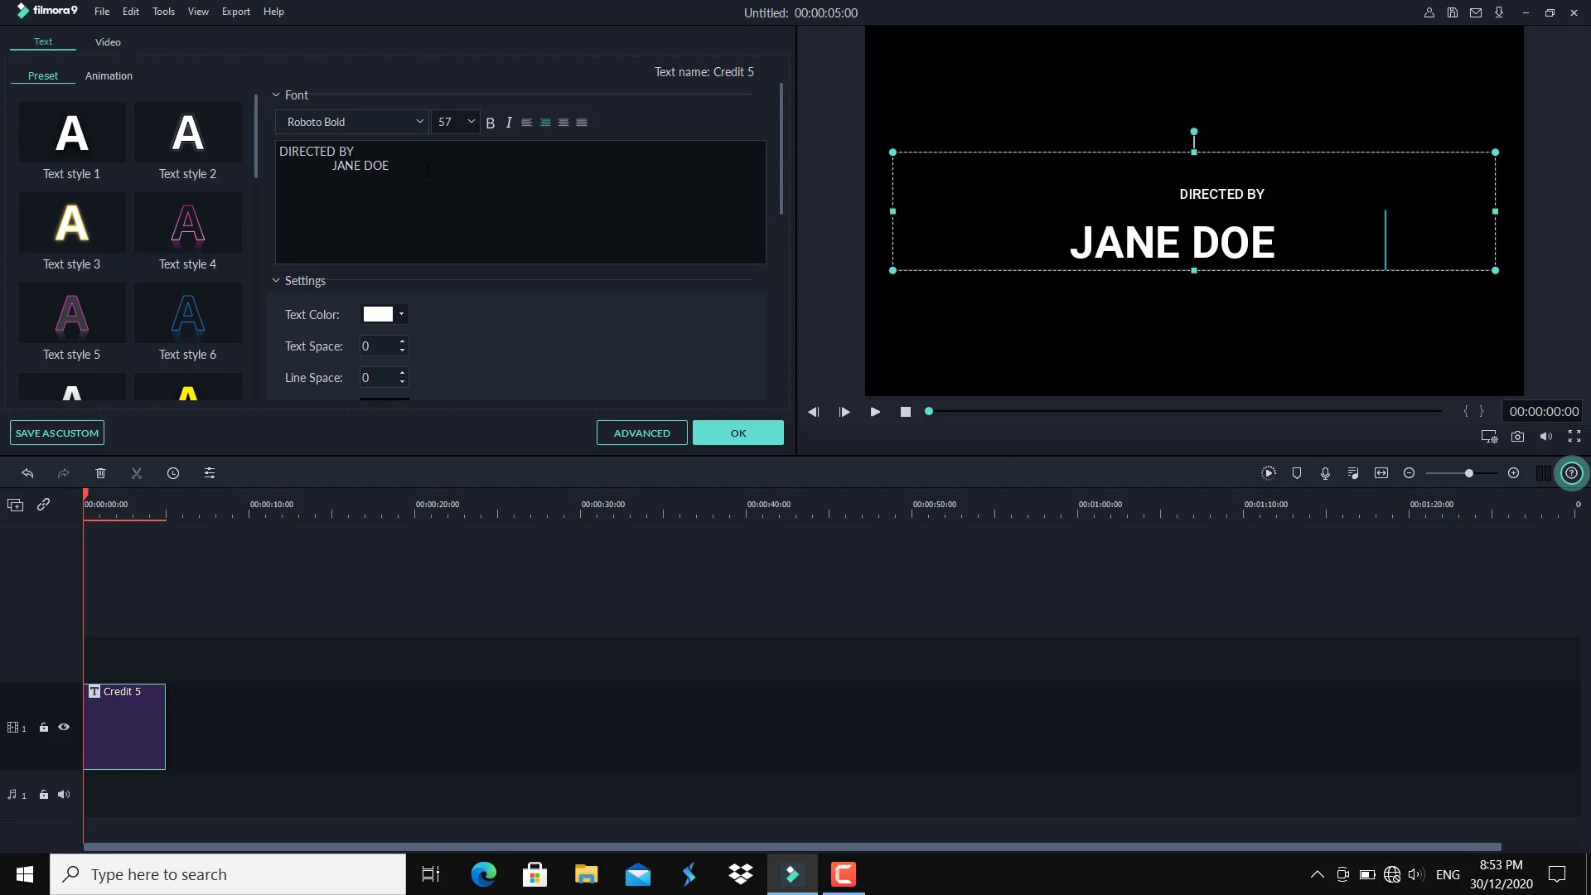
pyautogui.press('BackSpace')
pyautogui.press('BackSpace')
pyautogui.press('BackSpace')
pyautogui.press('BackSpace')
pyautogui.press('BackSpace')
pyautogui.press('BackSpace')
pyautogui.press('BackSpace')
pyautogui.press('BackSpace')
pyautogui.press('BackSpace')
pyautogui.press('BackSpace')
pyautogui.press('BackSpace')
pyautogui.press('BackSpace')
pyautogui.press('BackSpace')
pyautogui.press('BackSpace')
pyautogui.press('BackSpace')
pyautogui.press('BackSpace')
pyautogui.press('BackSpace')
pyautogui.press('BackSpace')
pyautogui.press('BackSpace')
pyautogui.press('BackSpace')
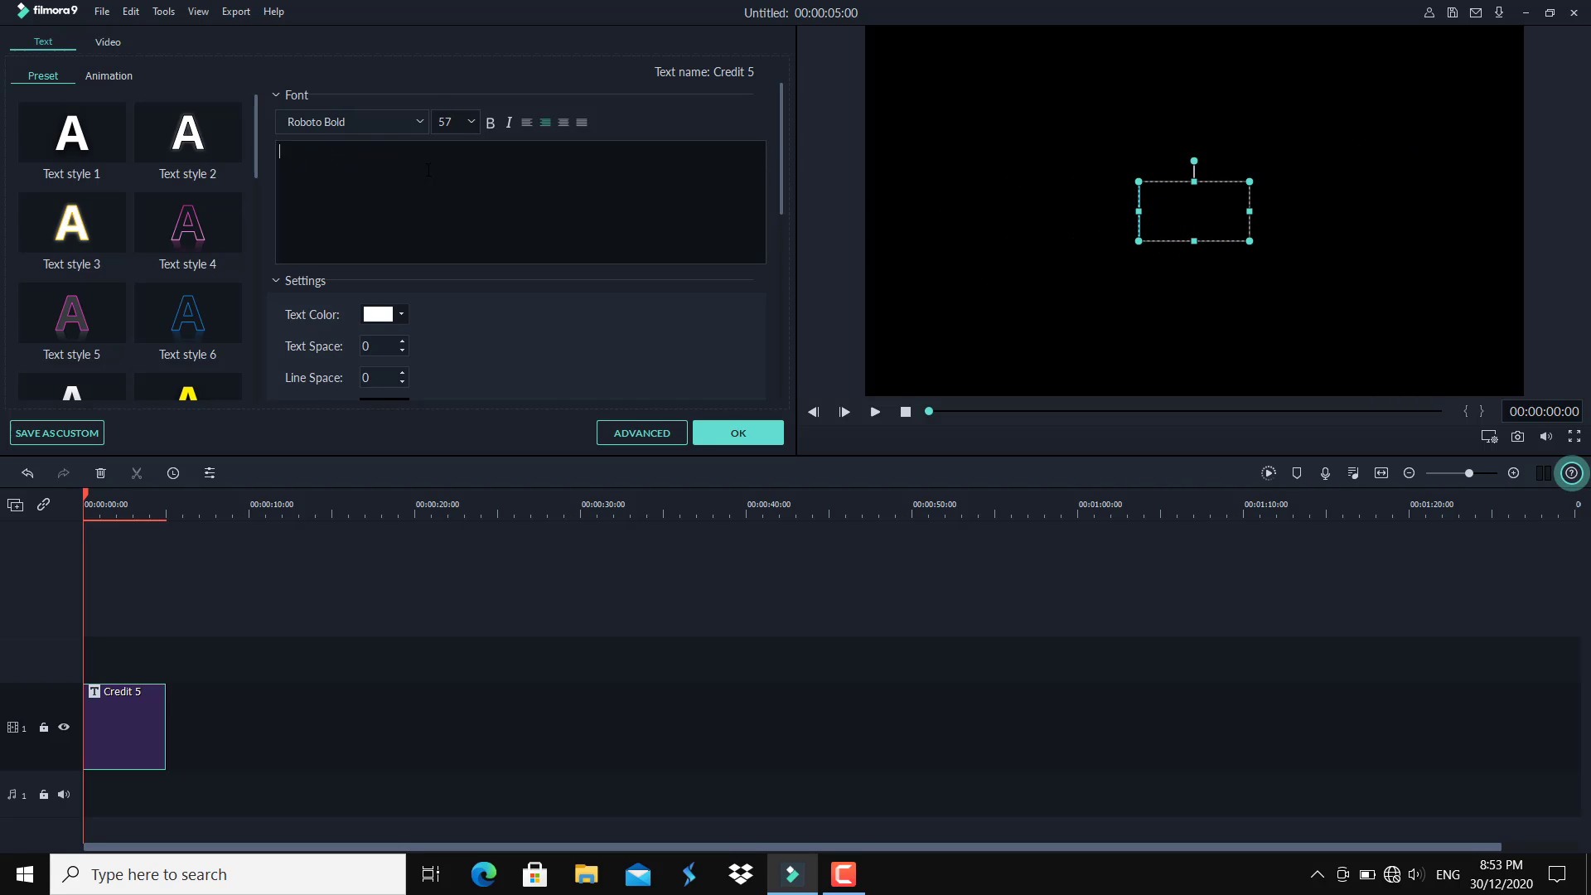
# Add a circle shape to the title in the advanced text editor and delete the circle's placeholder text
pyautogui.click(632, 438)
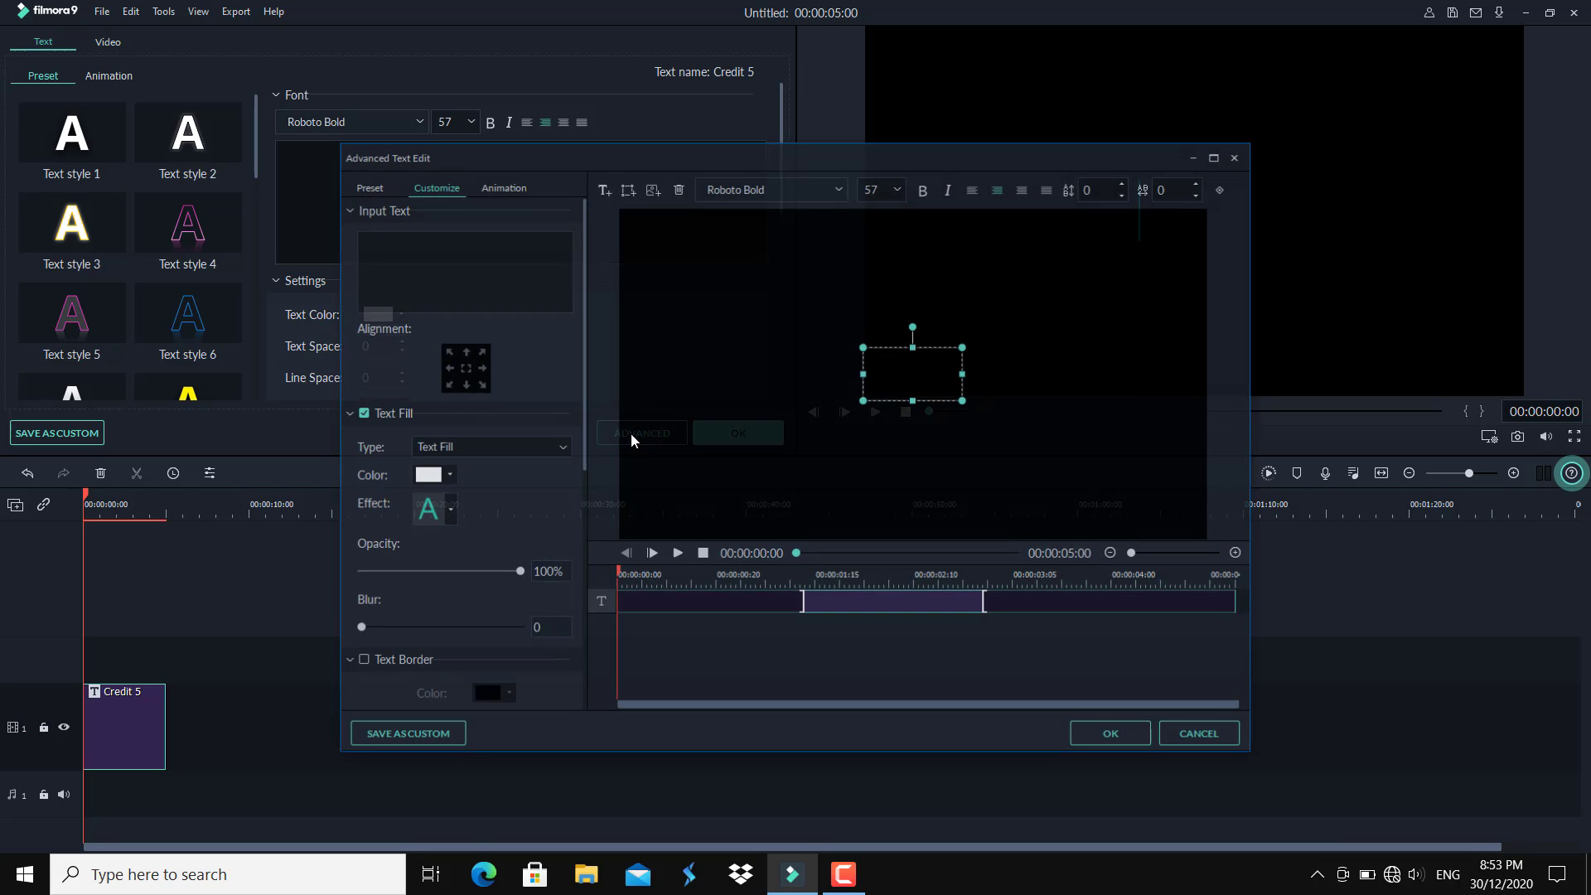
pyautogui.click(627, 189)
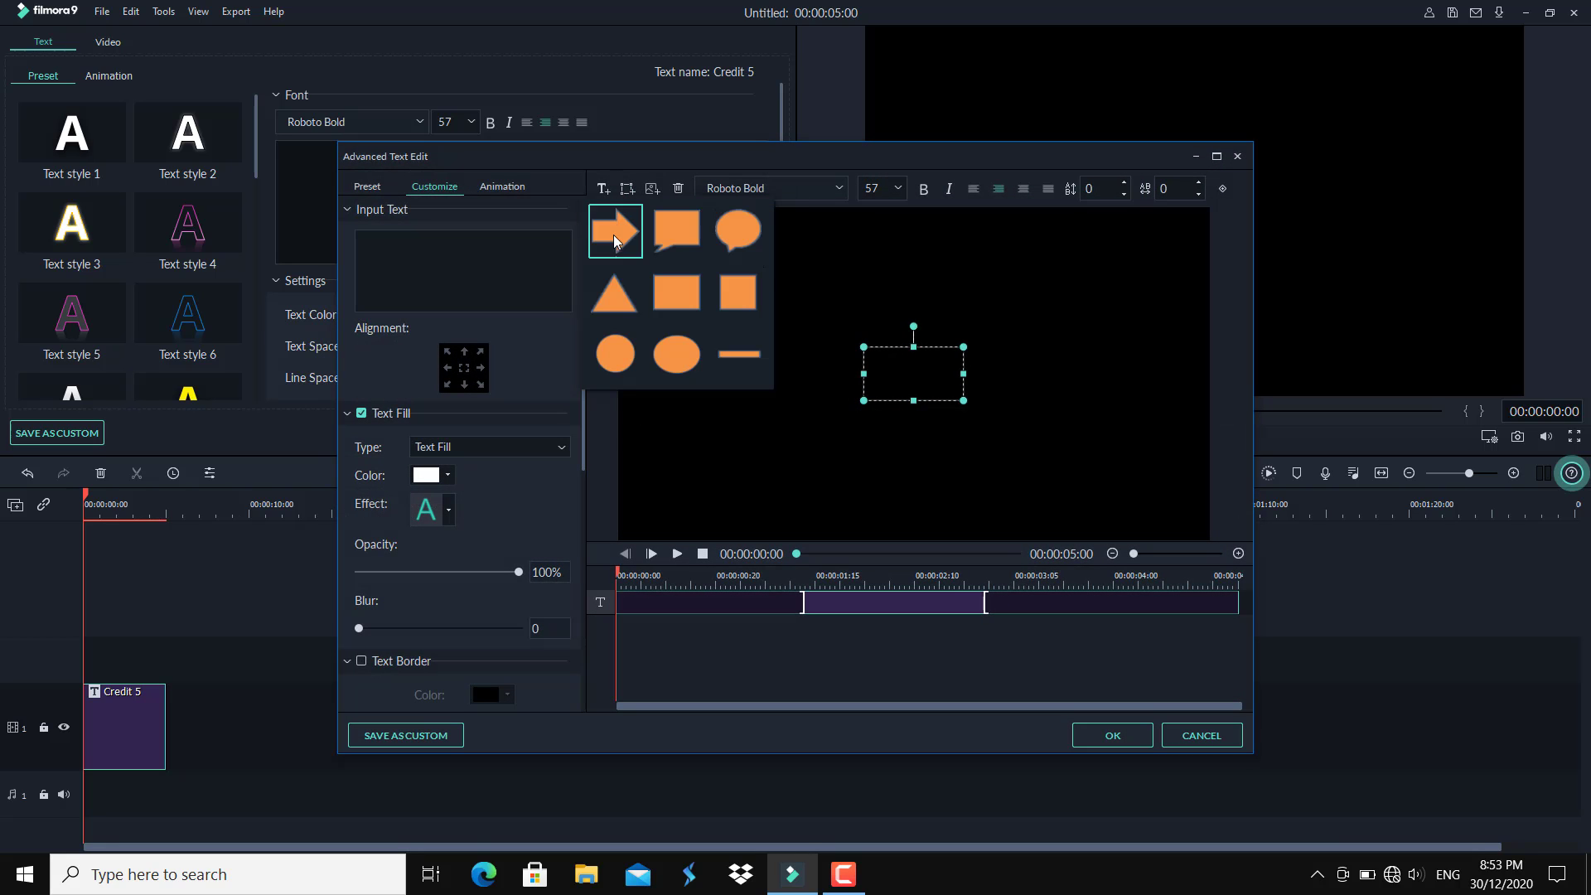
pyautogui.click(606, 358)
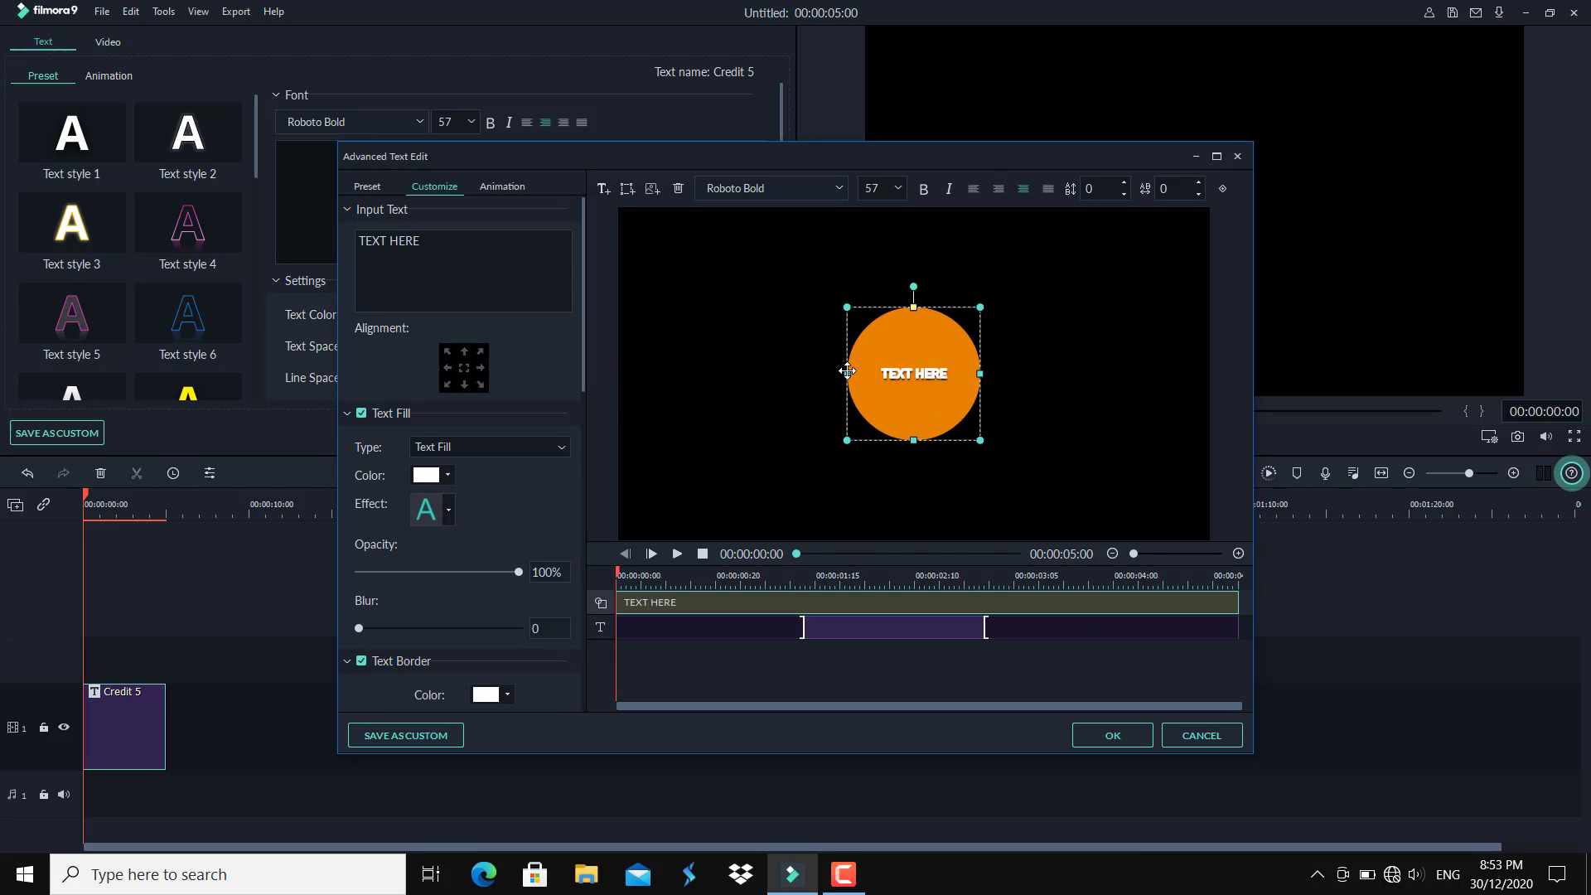
pyautogui.press('BackSpace')
pyautogui.press('BackSpace')
pyautogui.press('BackSpace')
pyautogui.press('BackSpace')
pyautogui.press('BackSpace')
pyautogui.press('BackSpace')
pyautogui.press('BackSpace')
pyautogui.press('BackSpace')
pyautogui.press('BackSpace')
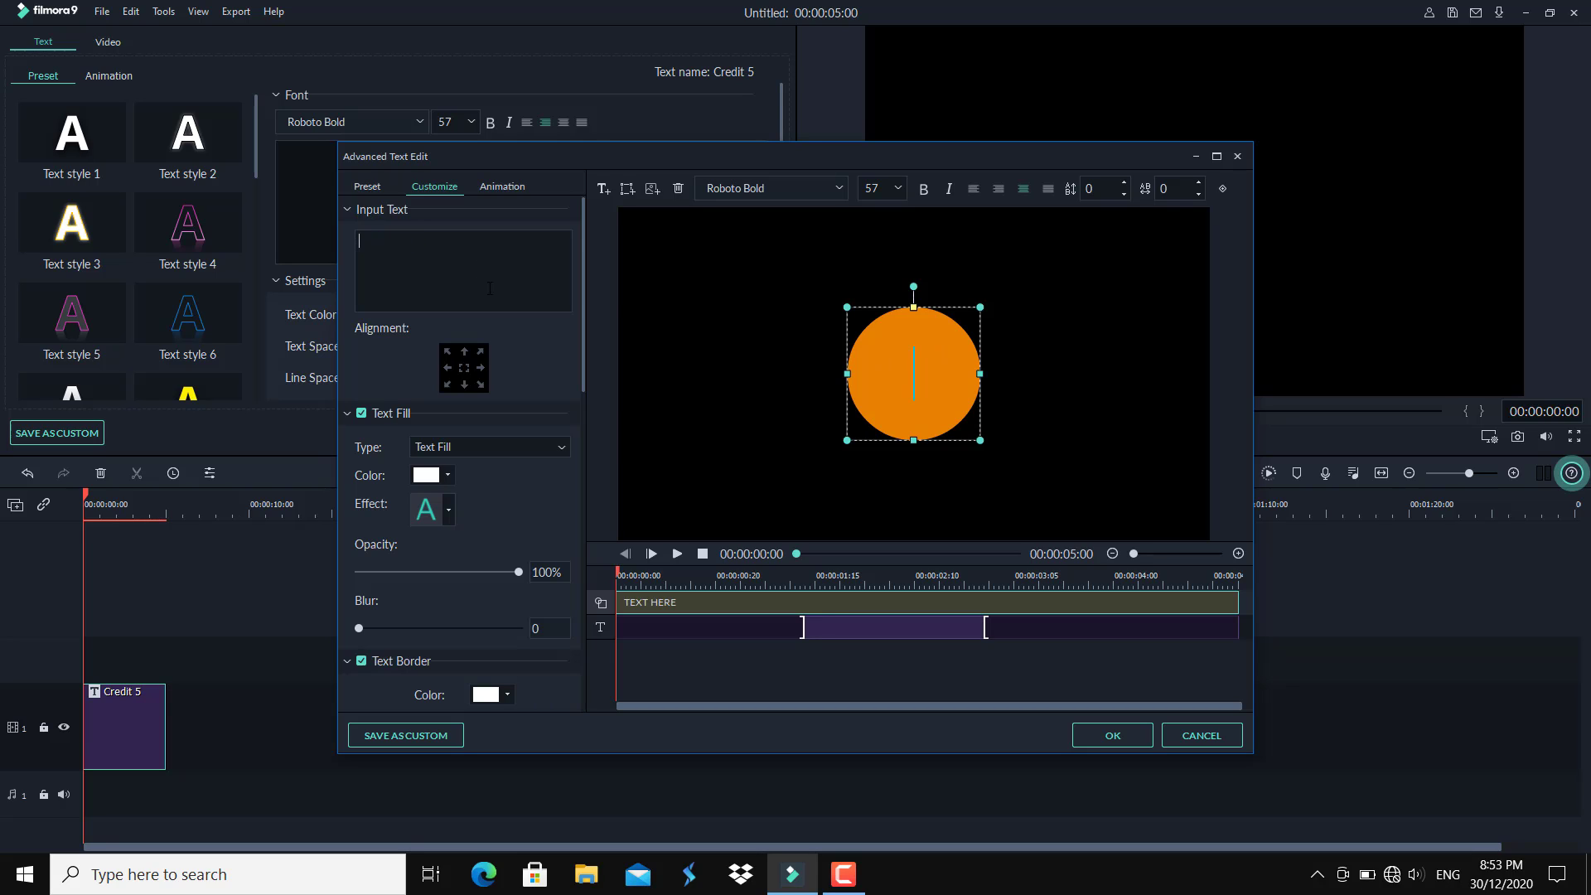
# Turn off the circle's shape fill and give its shape border a size of 25 and a light yellow-green color
pyautogui.scroll(-10, 489, 288)
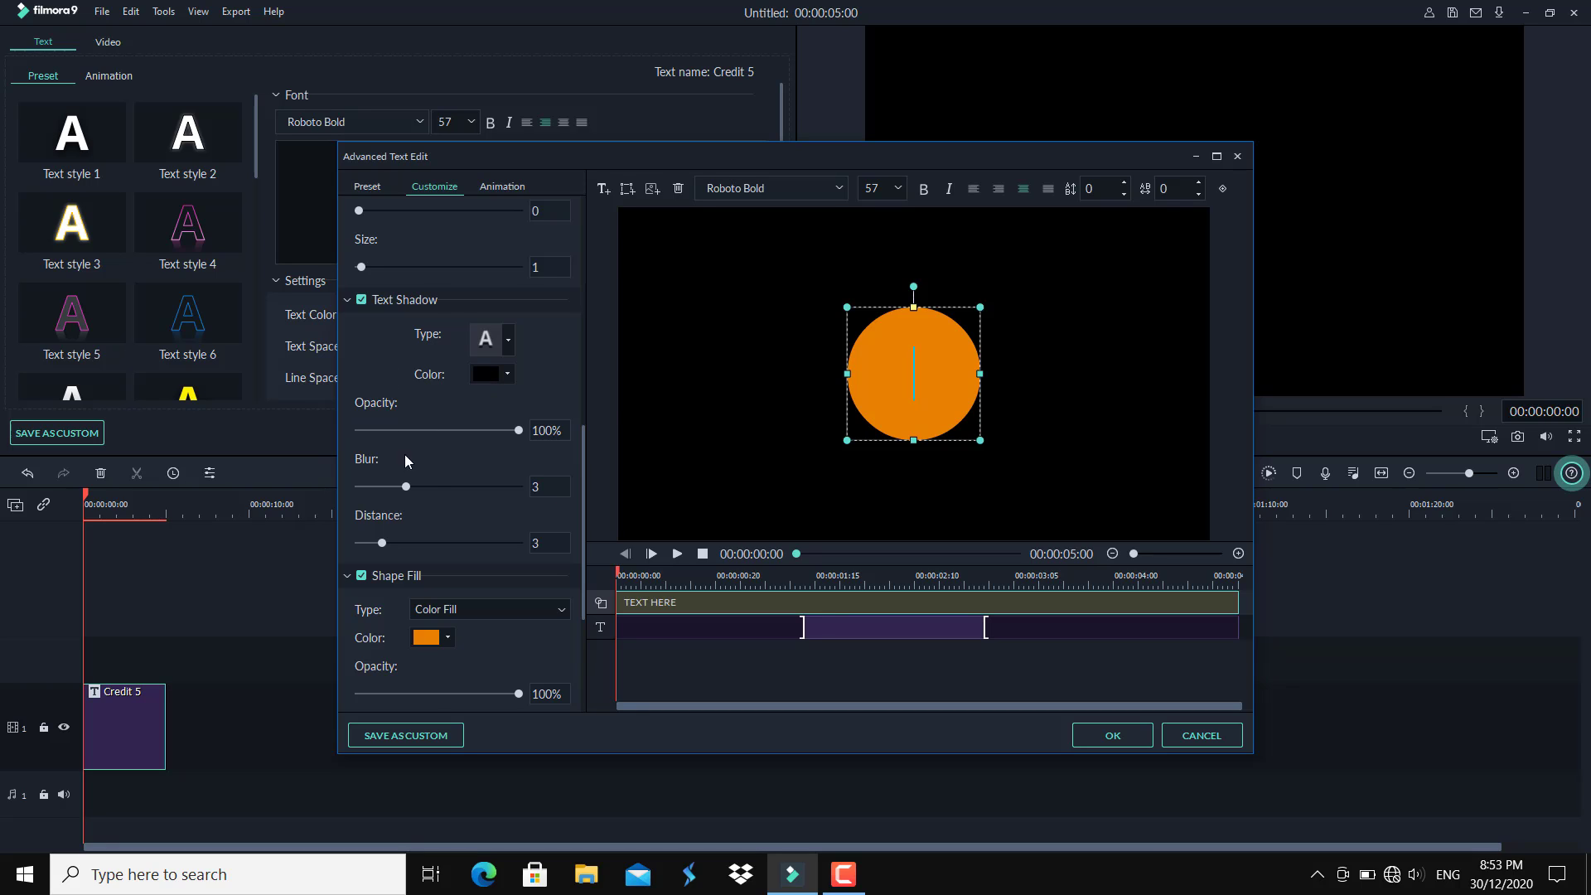
pyautogui.scroll(-1, 432, 466)
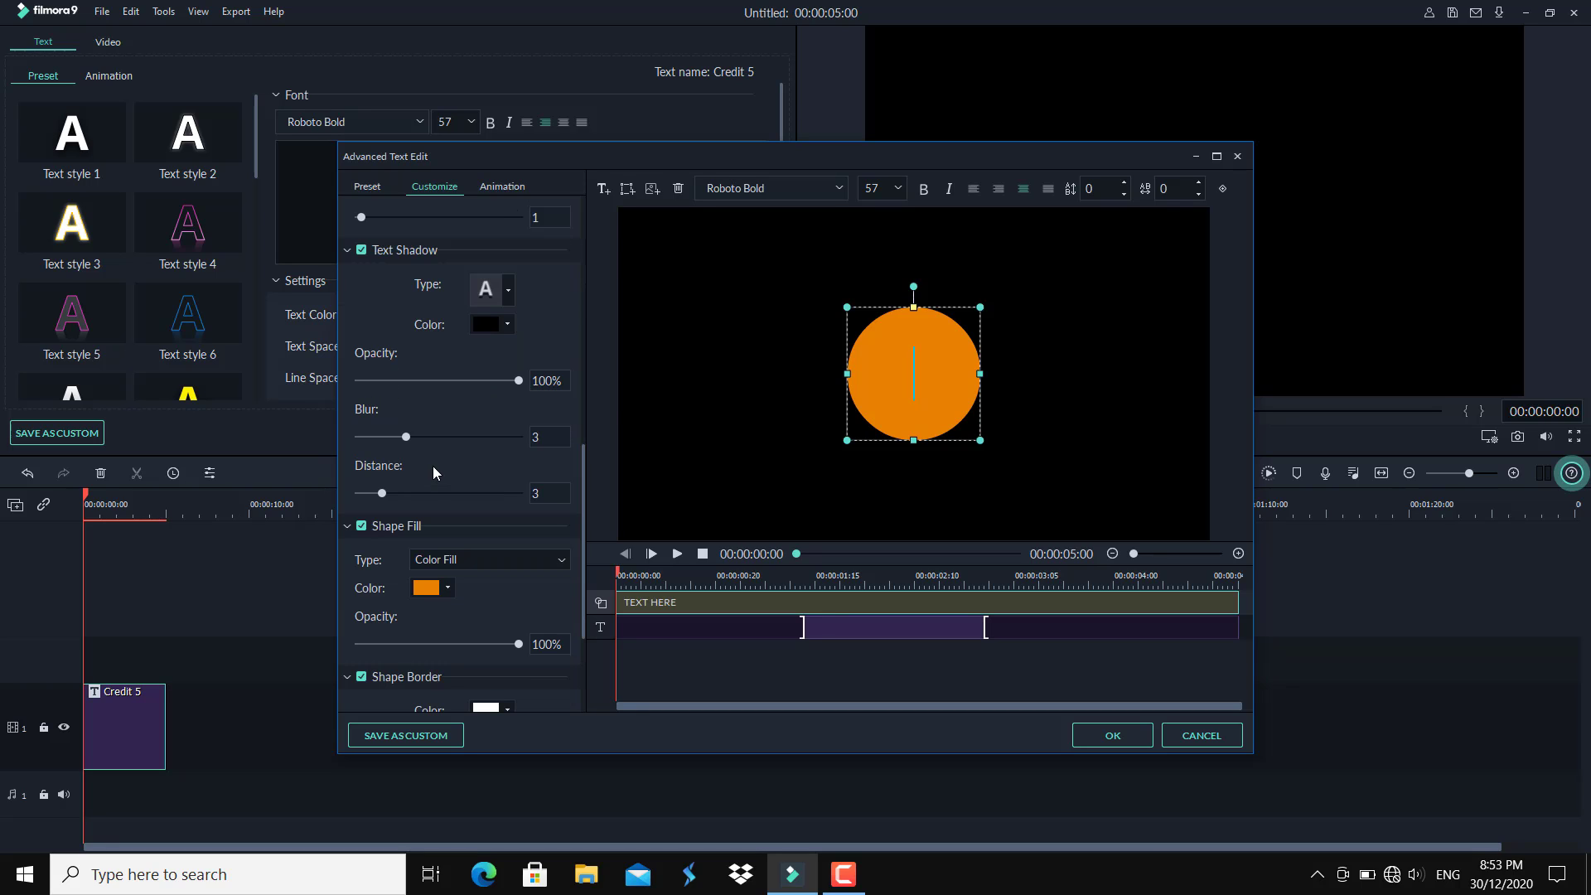
pyautogui.click(362, 525)
pyautogui.scroll(-4, 465, 488)
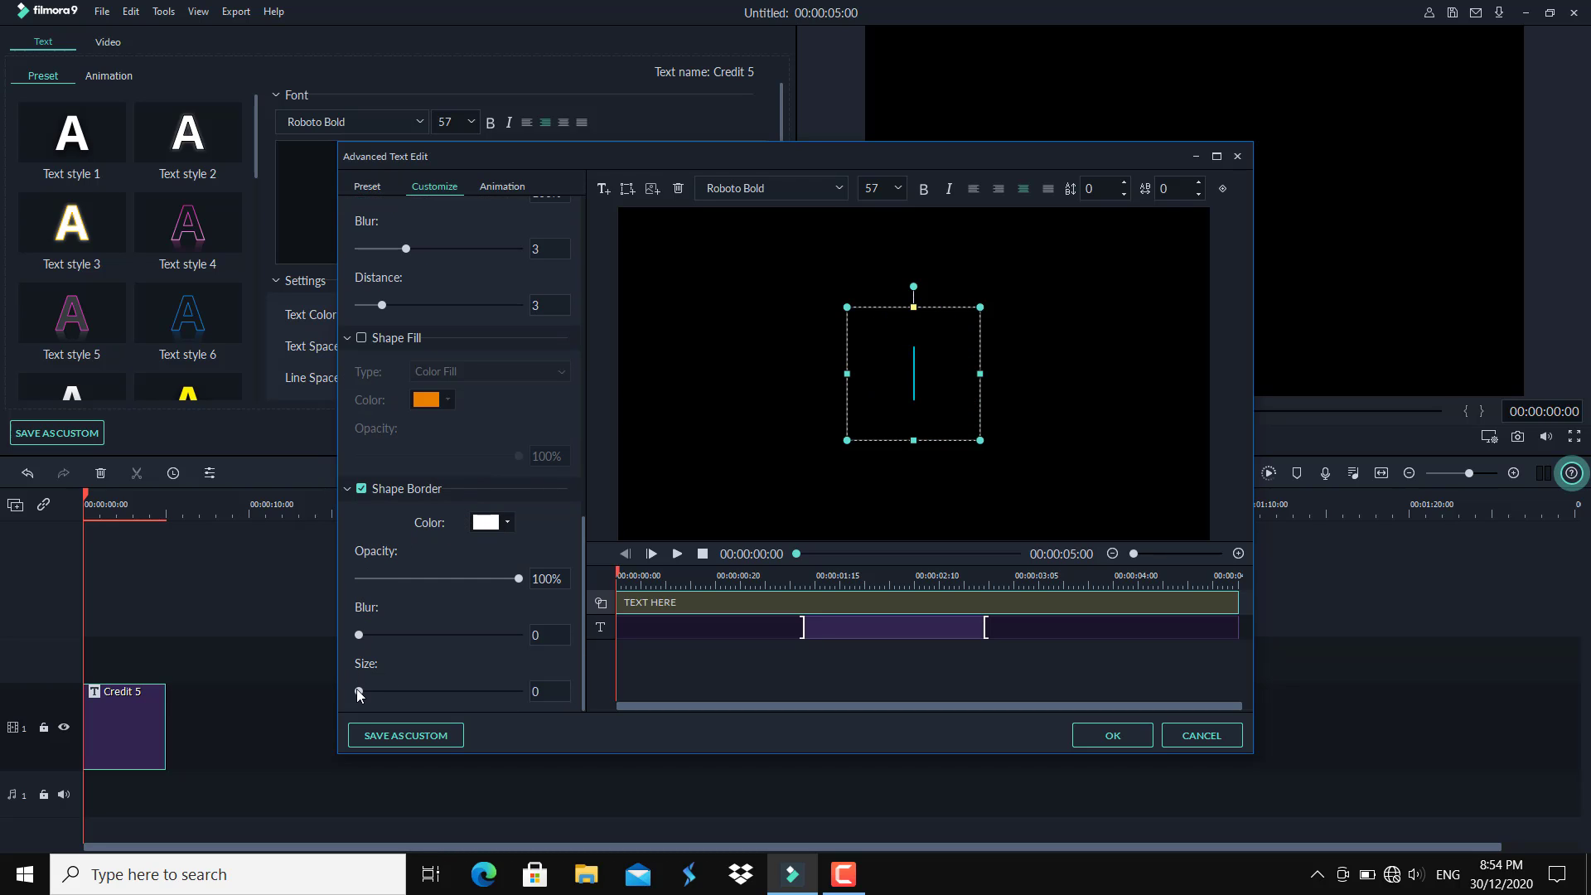
pyautogui.moveTo(358, 691); pyautogui.dragTo(438, 694)
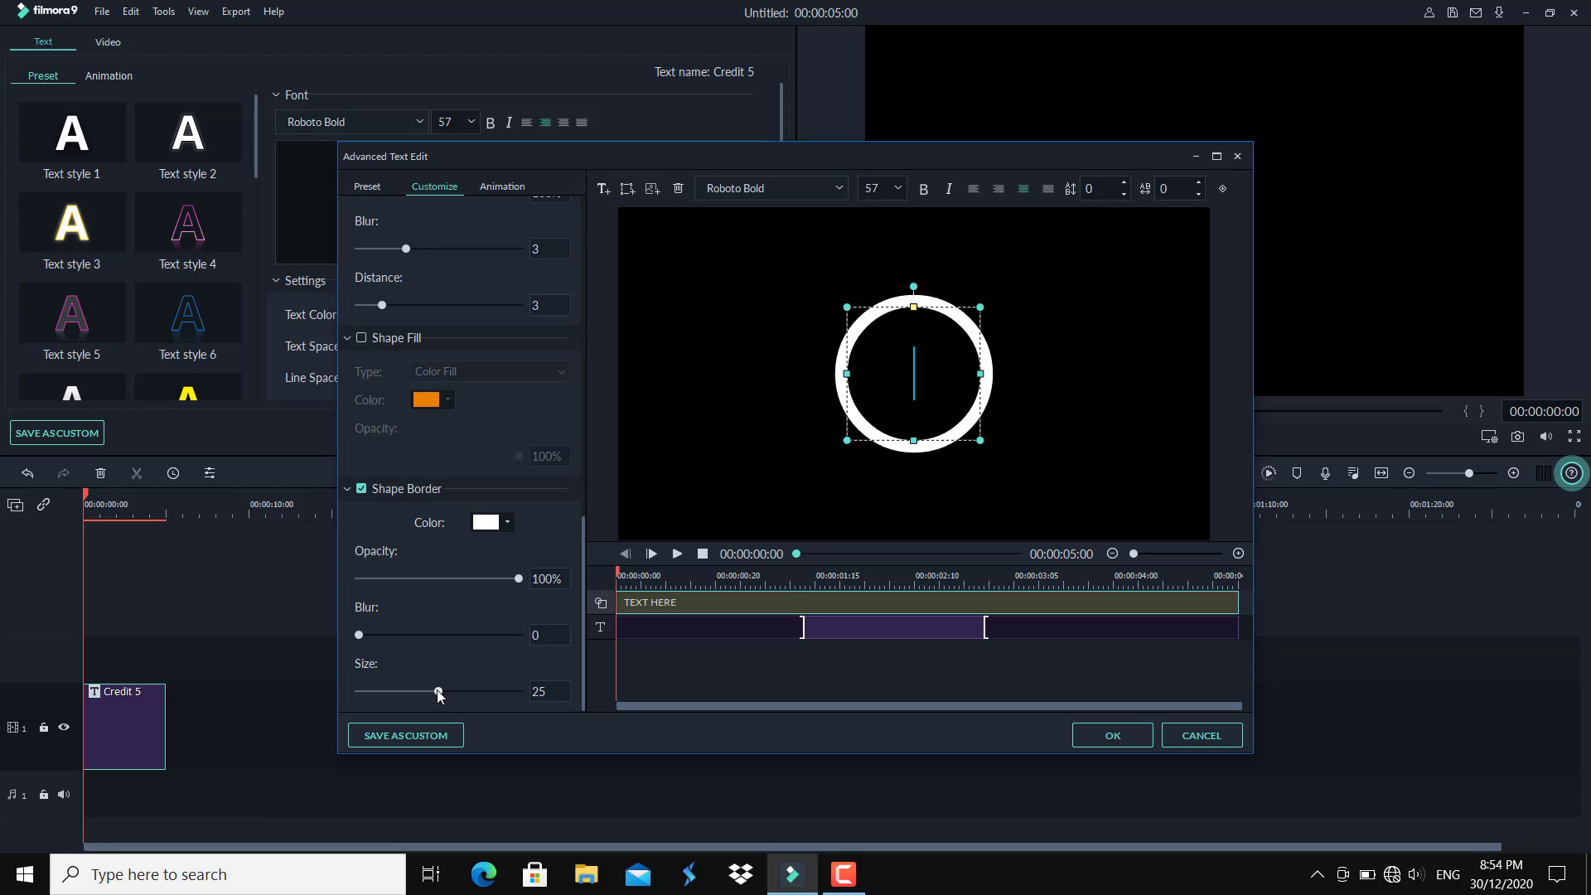
pyautogui.click(508, 522)
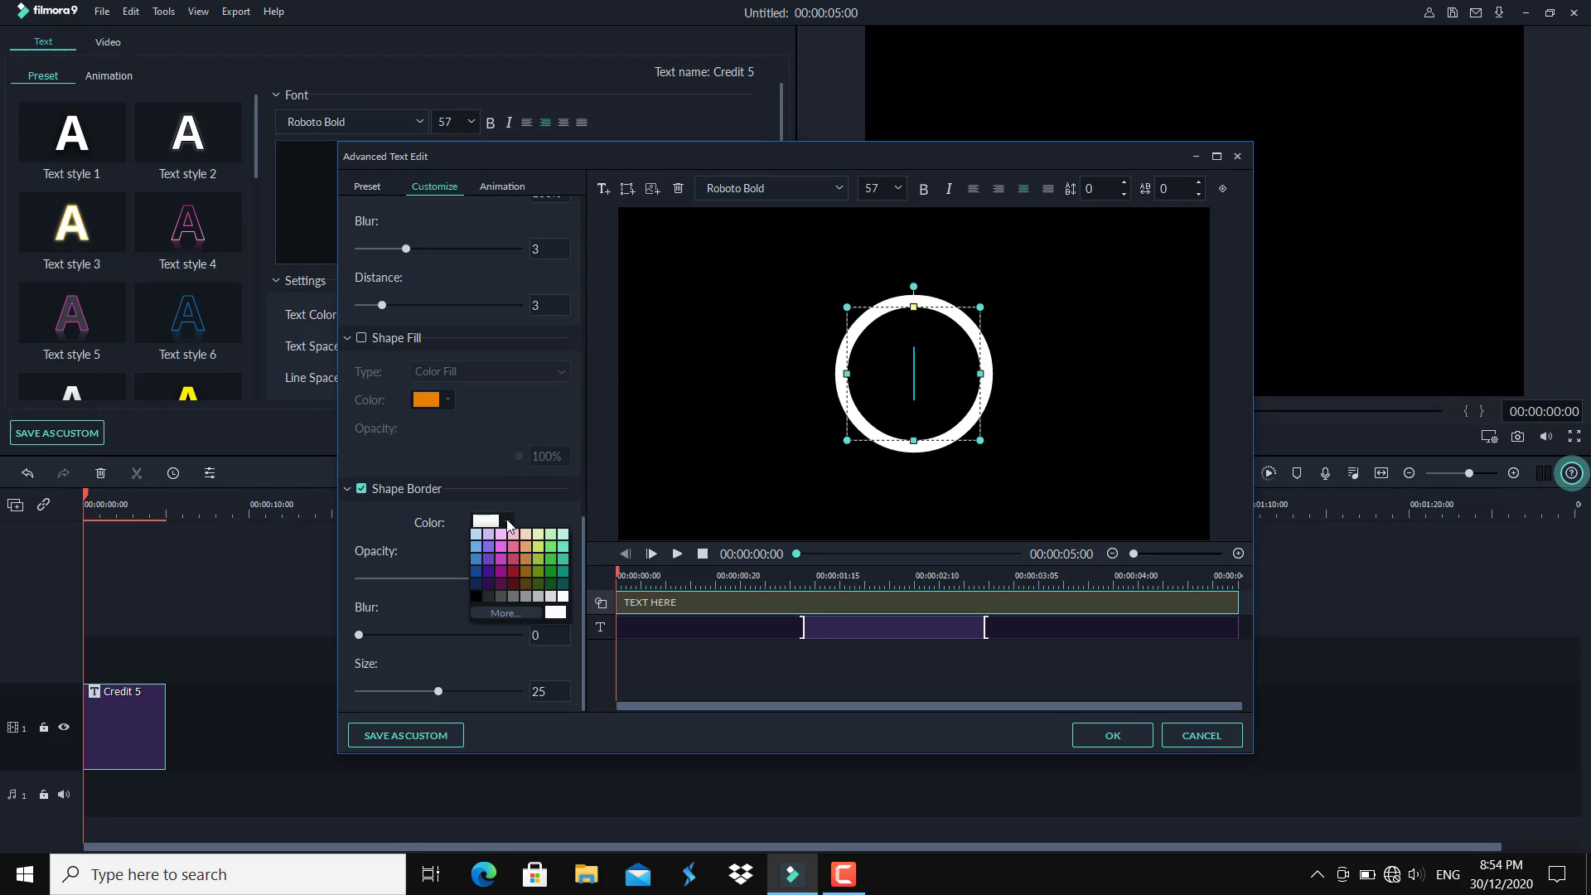
pyautogui.click(544, 549)
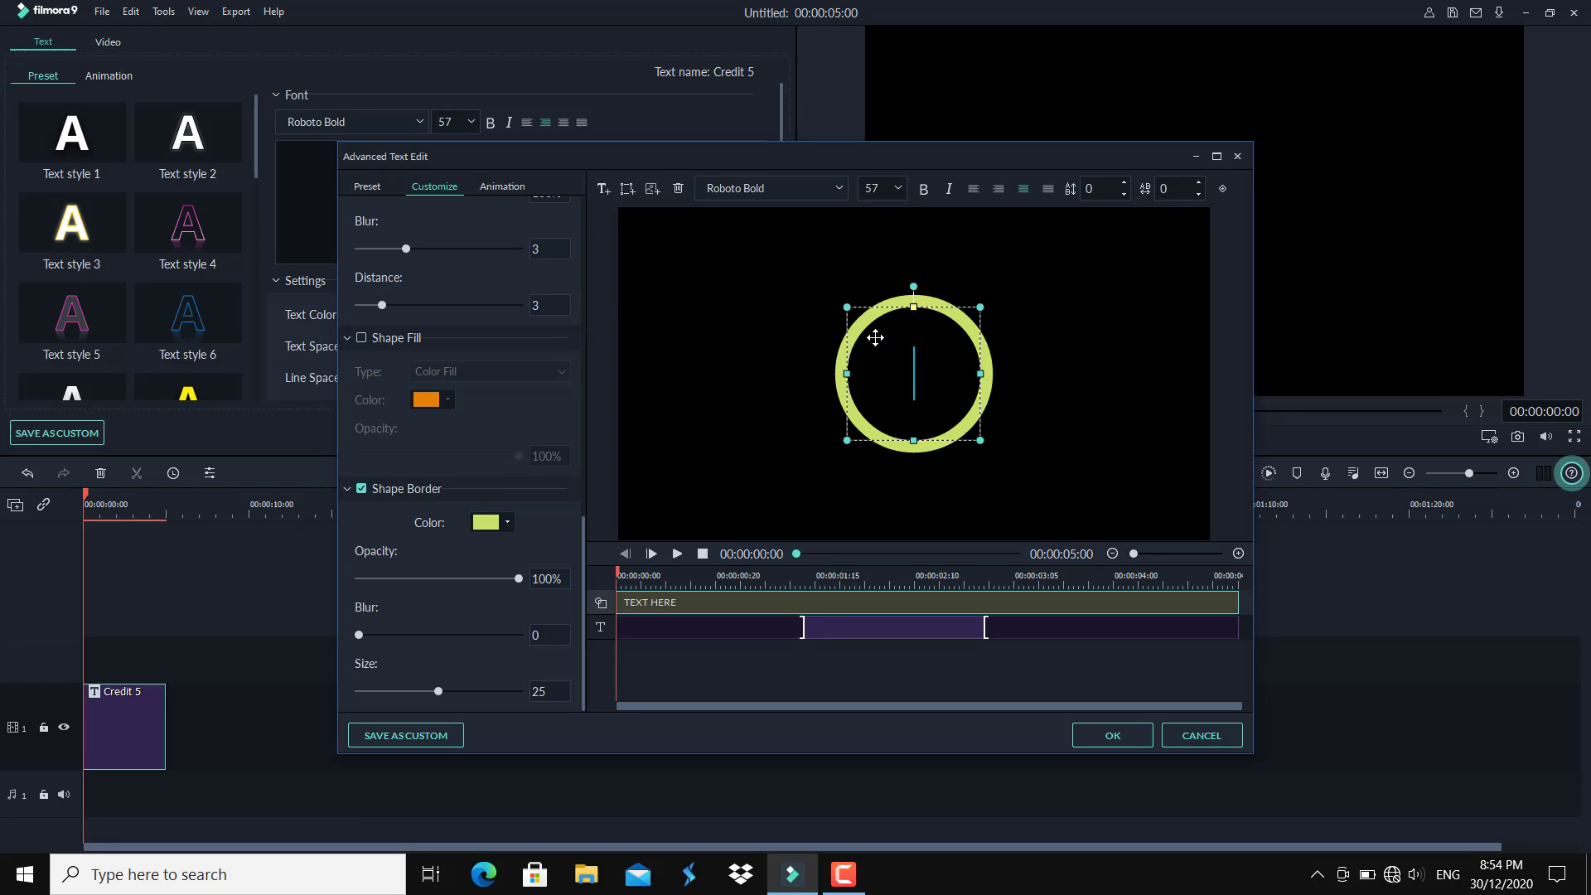
# Enlarge the ring to about one and a half times its diameter and apply the title edits
pyautogui.click(995, 302)
pyautogui.moveTo(995, 302); pyautogui.dragTo(1027, 270)
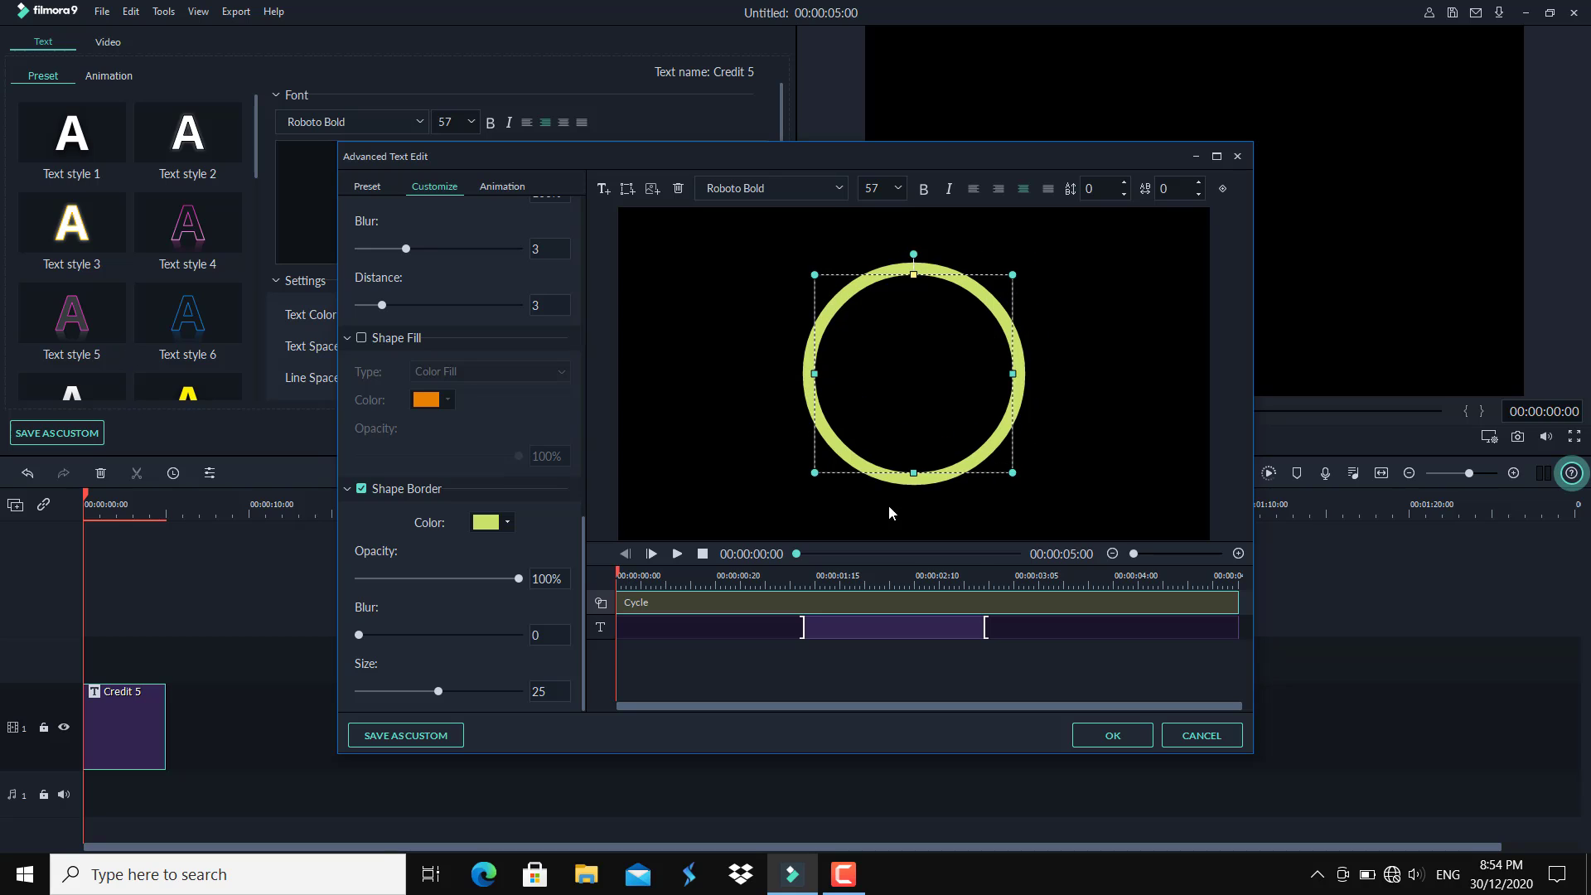
pyautogui.click(1107, 736)
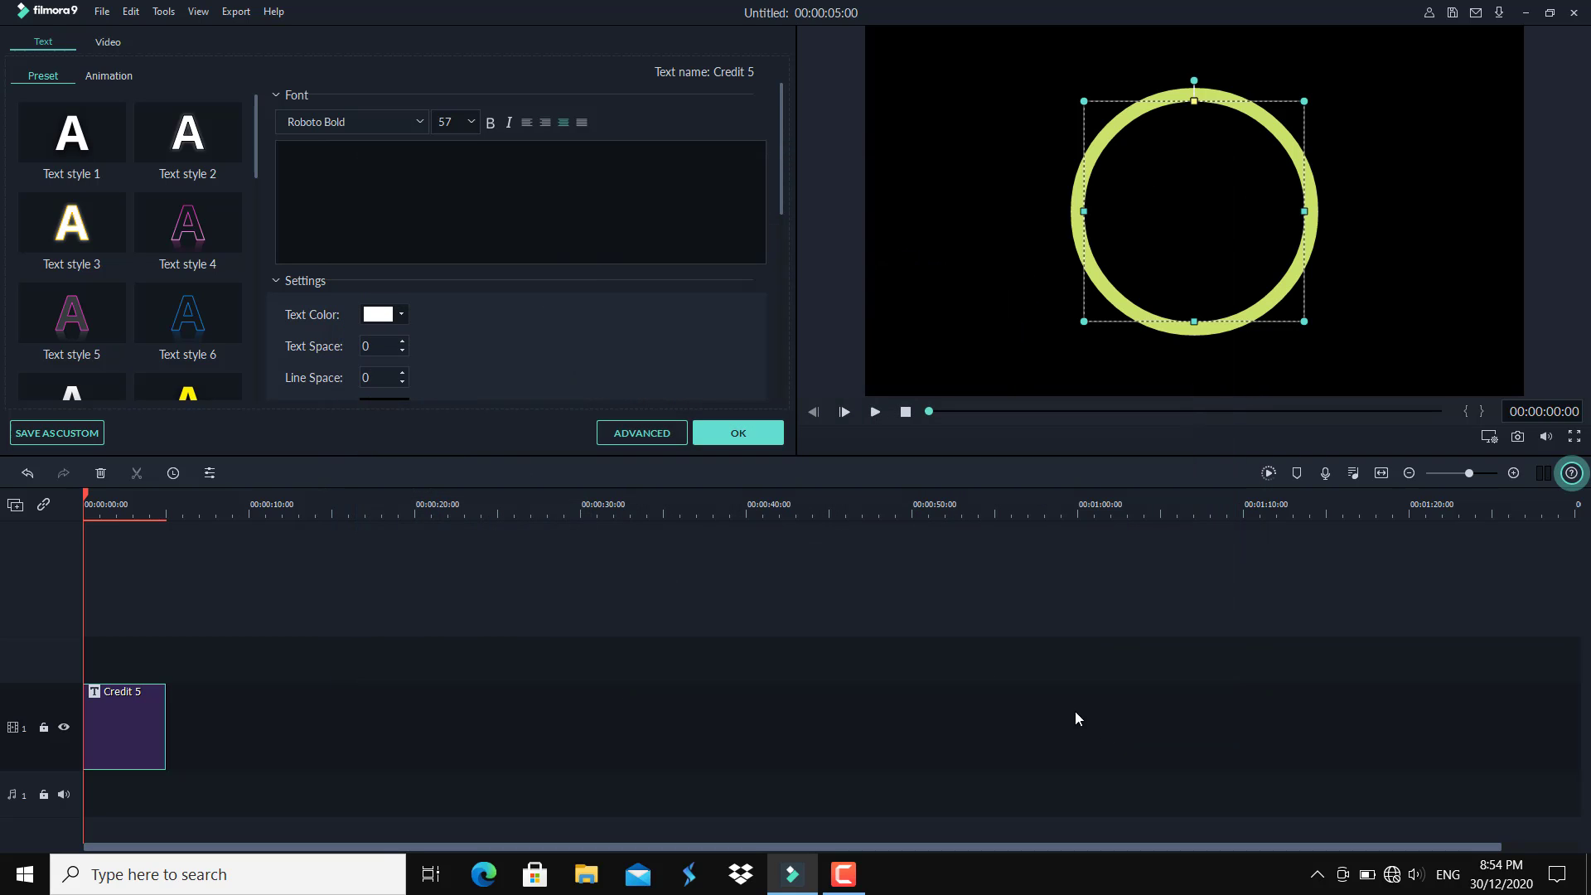
pyautogui.click(724, 428)
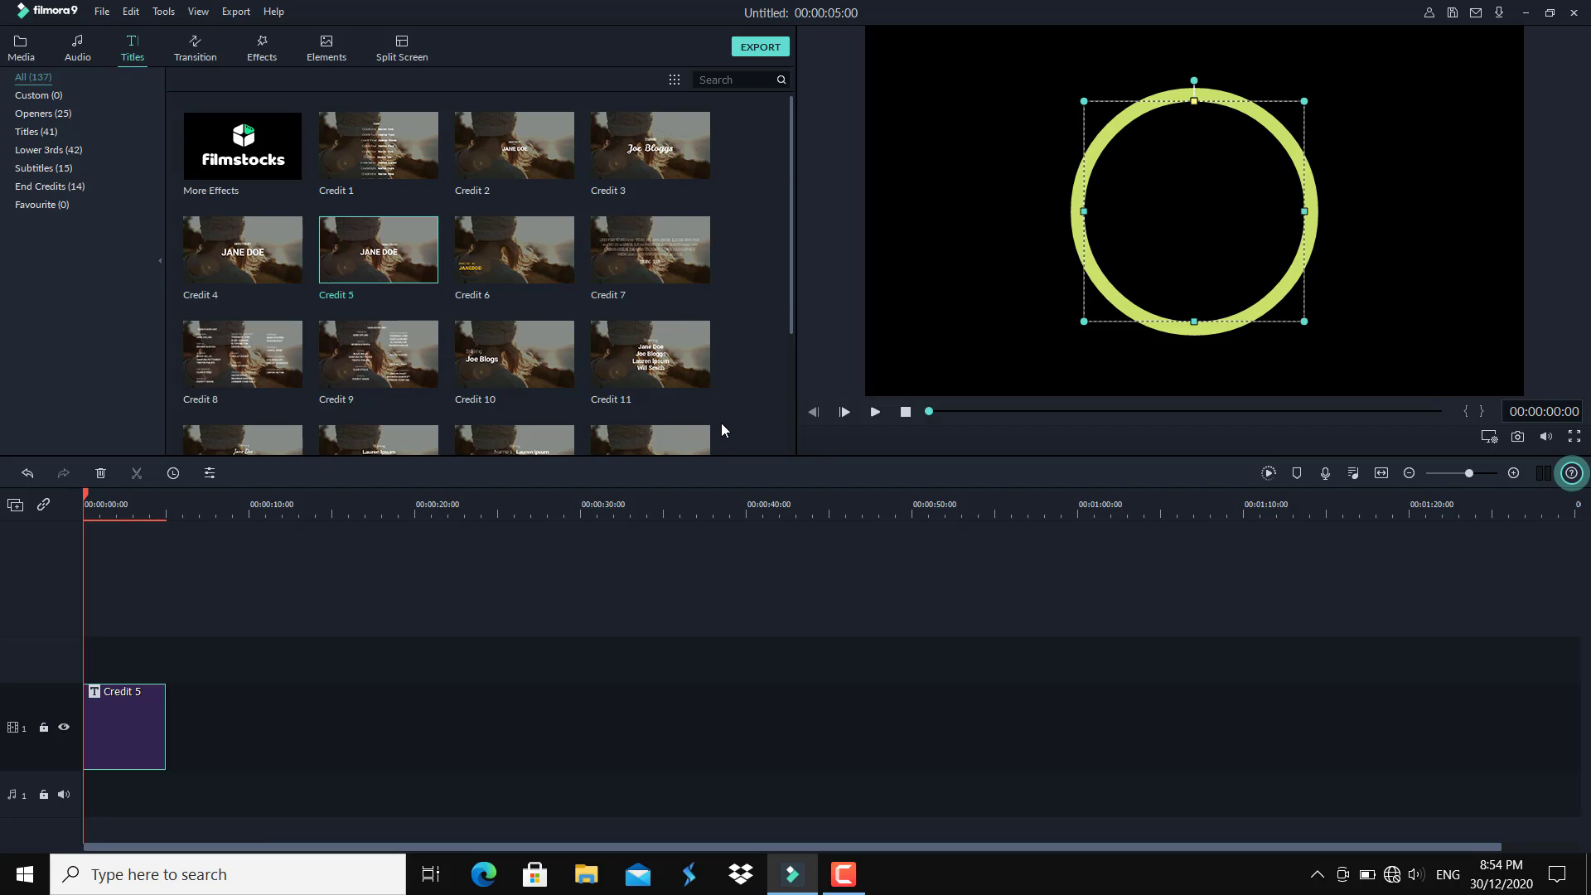
# Add the Title 19 preset at the start of a second video track, directly above the Credit 5 clip
pyautogui.moveTo(674, 252)
pyautogui.scroll(-10, 679, 255)
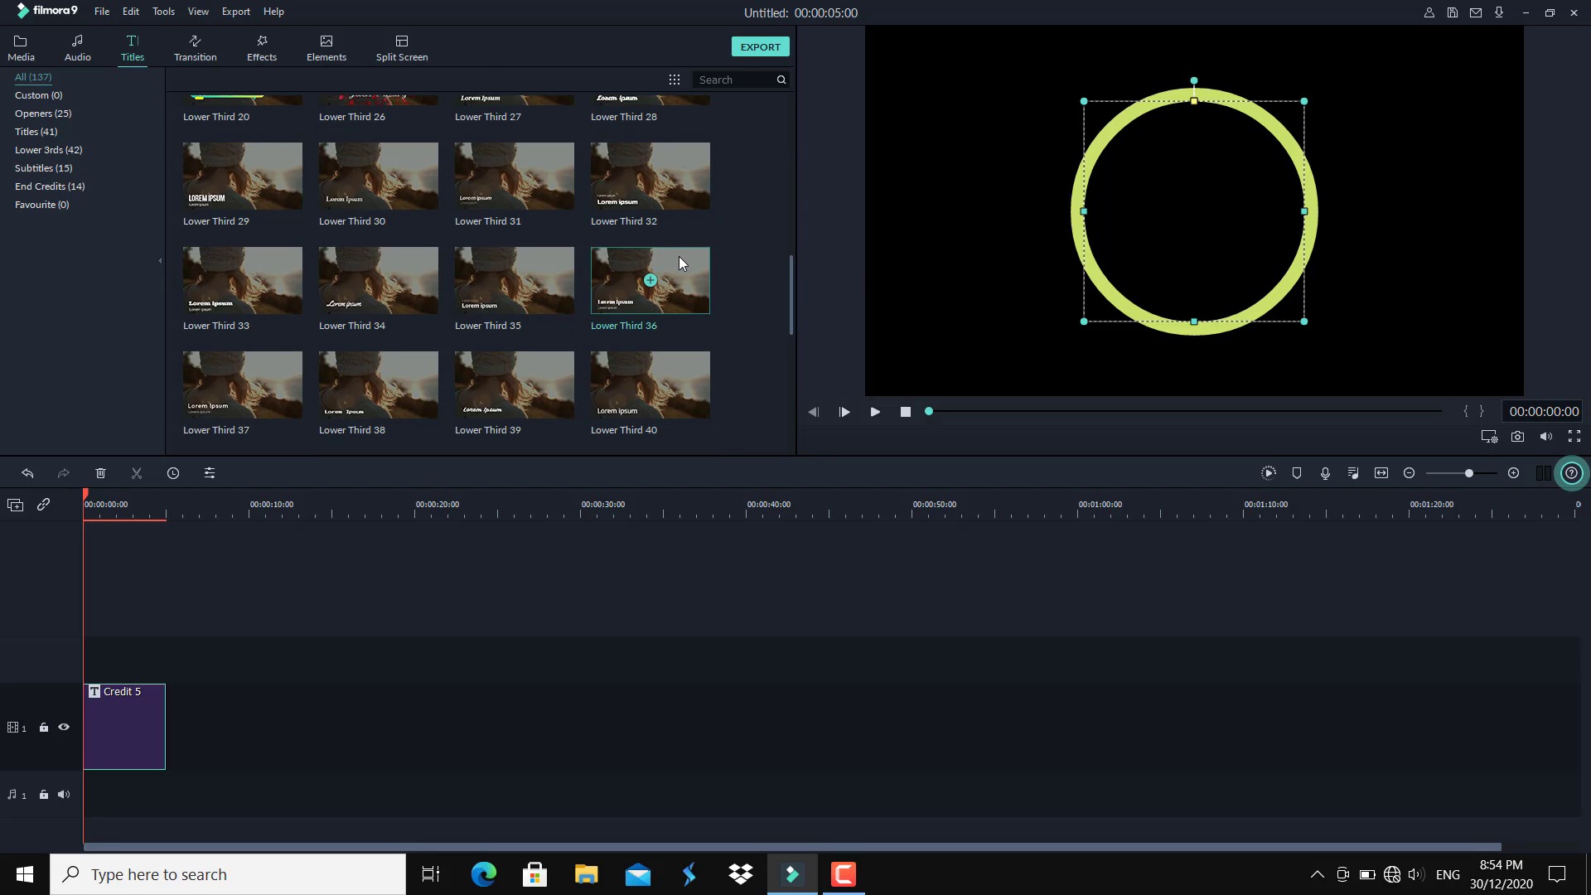
pyautogui.scroll(-5, 679, 256)
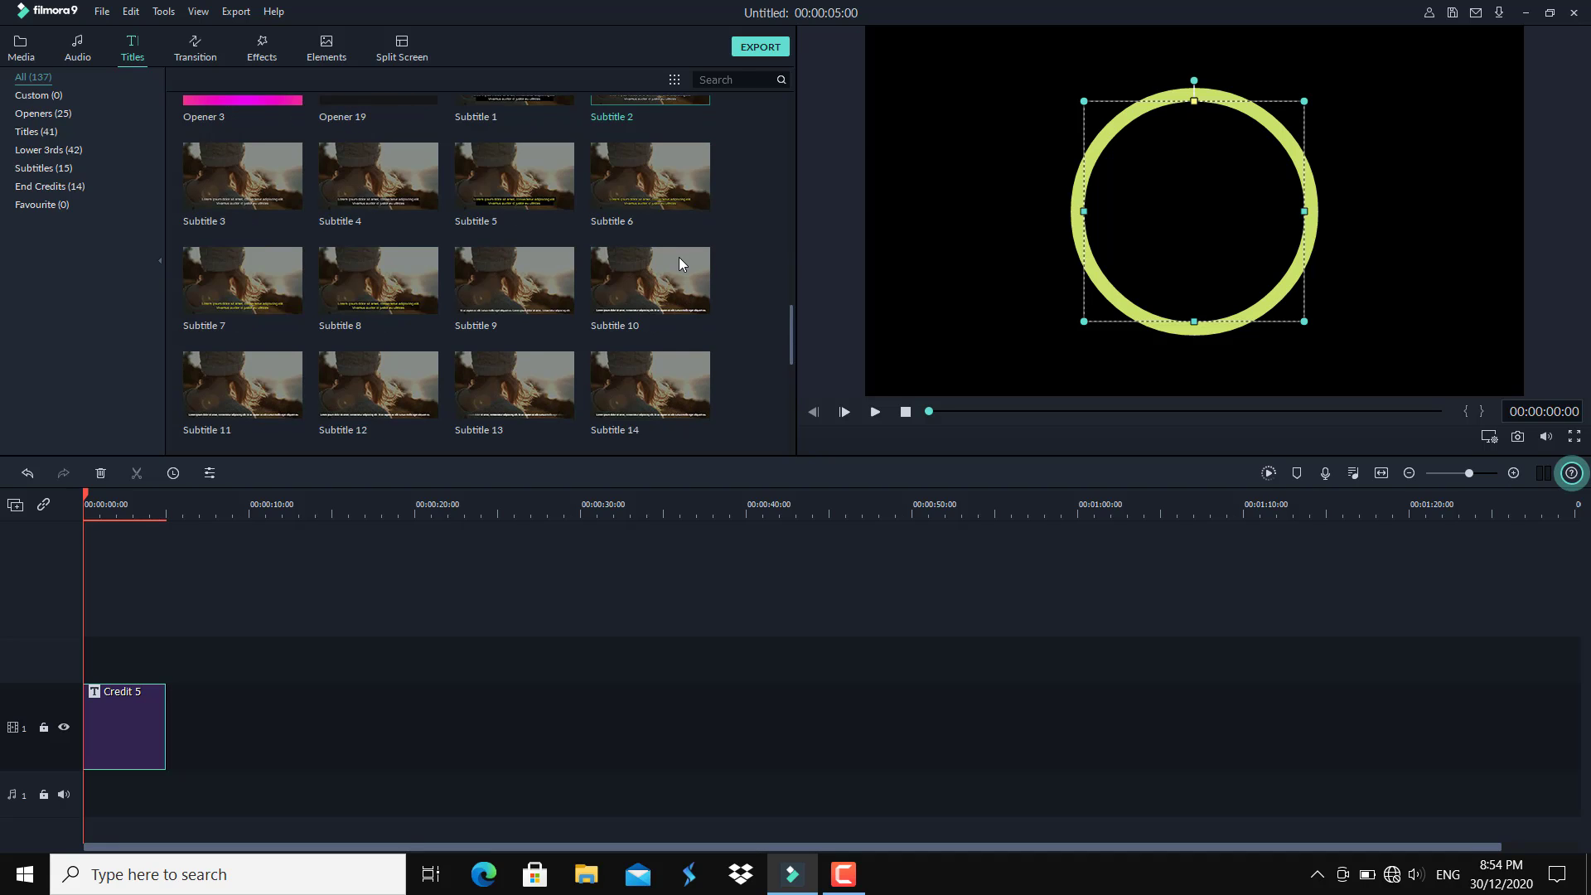
pyautogui.scroll(-3, 678, 259)
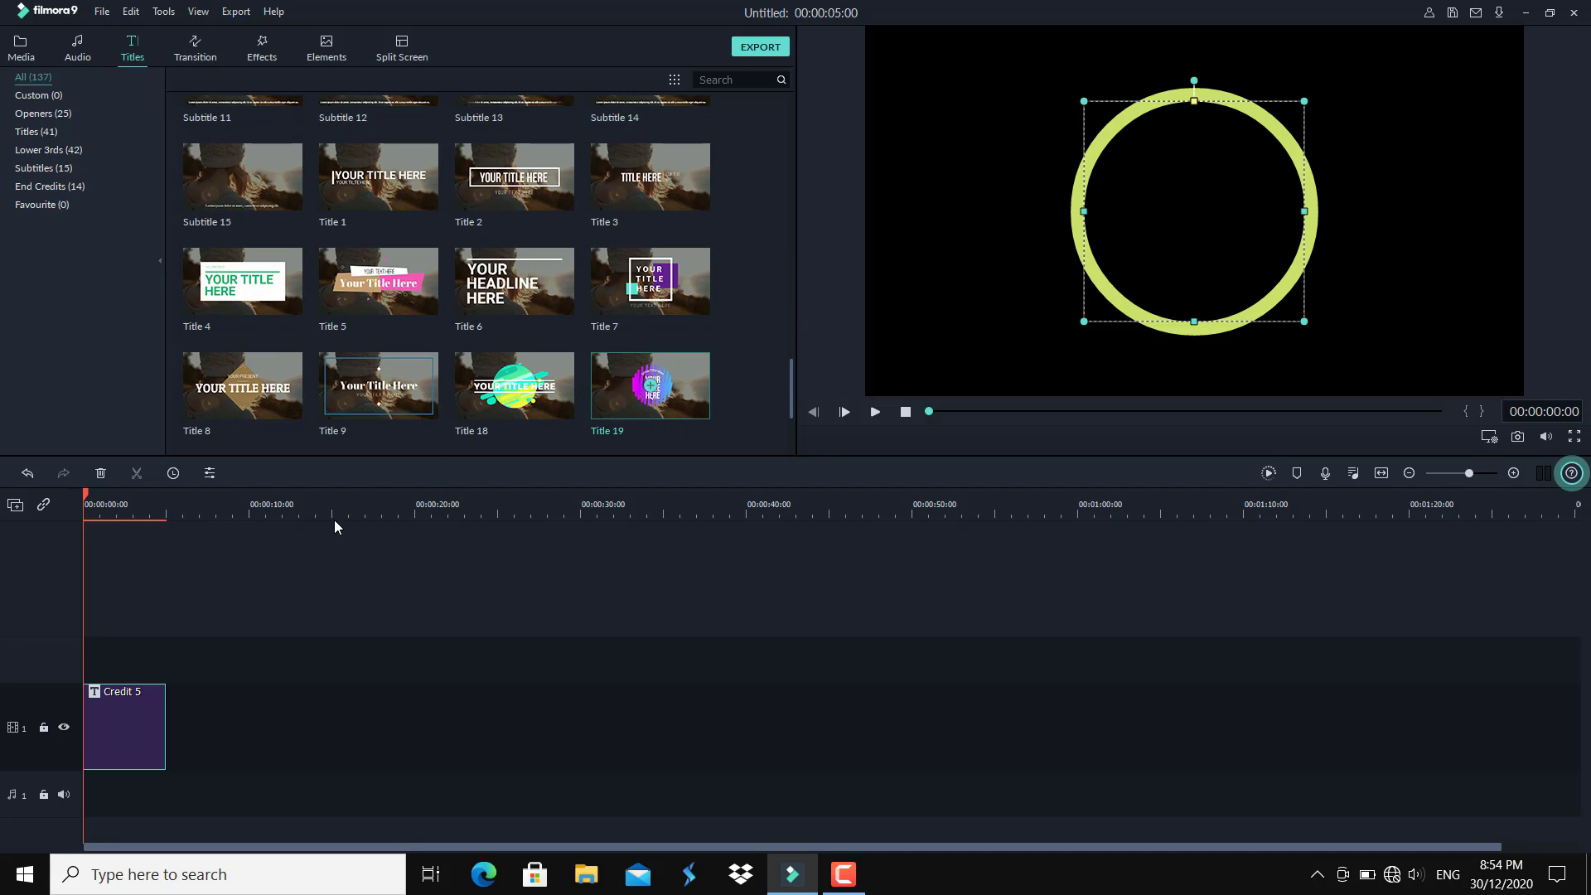
pyautogui.moveTo(155, 628); pyautogui.dragTo(61, 660)
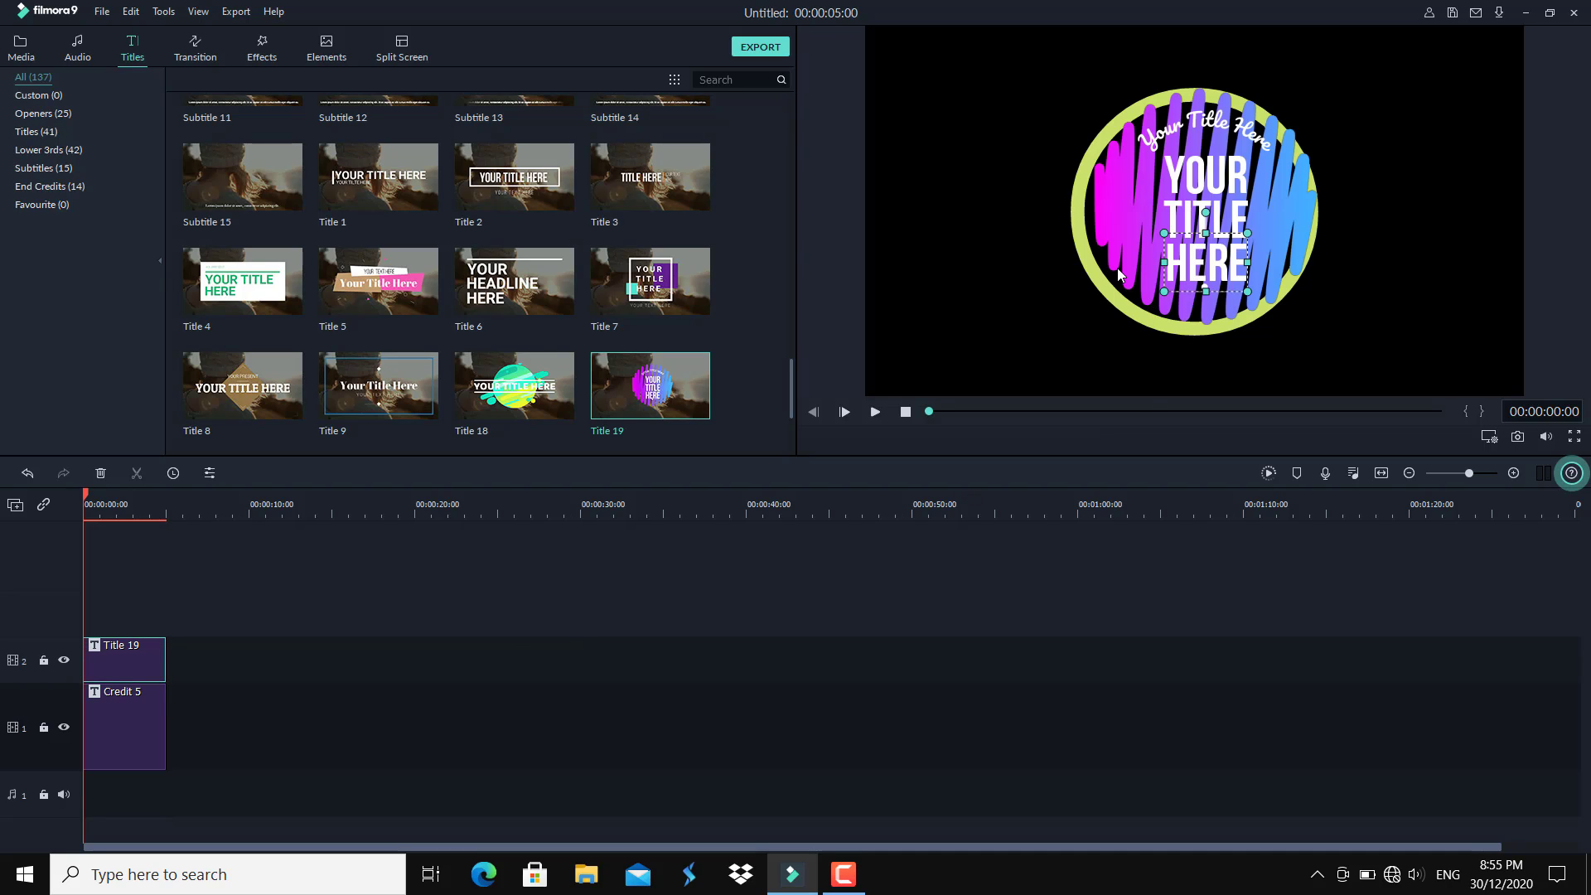
# Enlarge the yellow-green ring of the Credit 5 clip slightly so it surrounds the Title 19 artwork
pyautogui.click(106, 712)
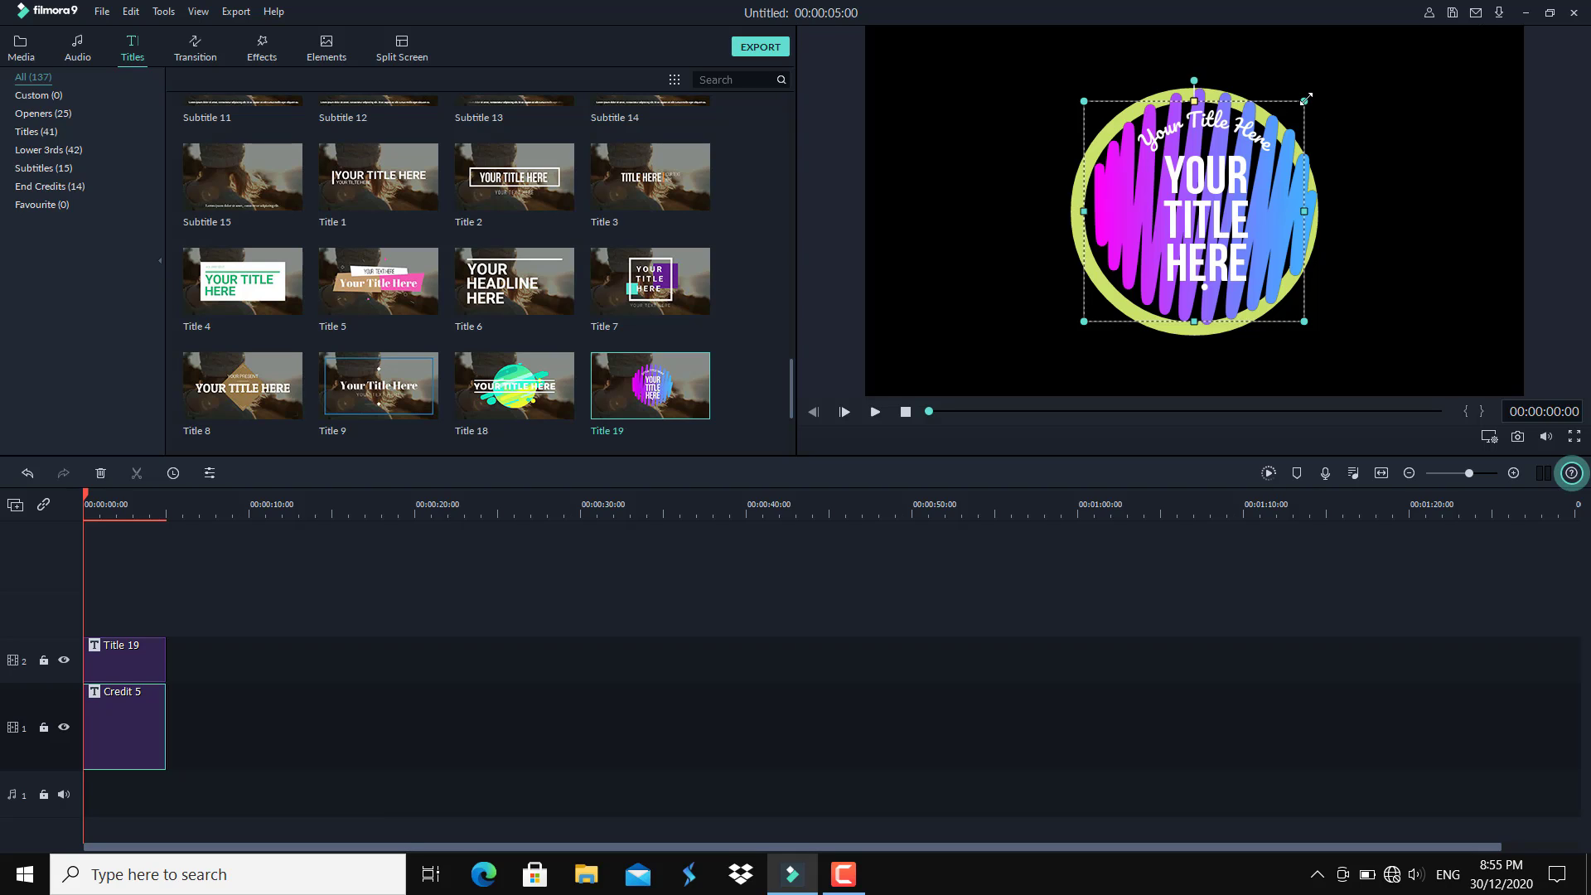
pyautogui.moveTo(1305, 102); pyautogui.dragTo(1318, 87)
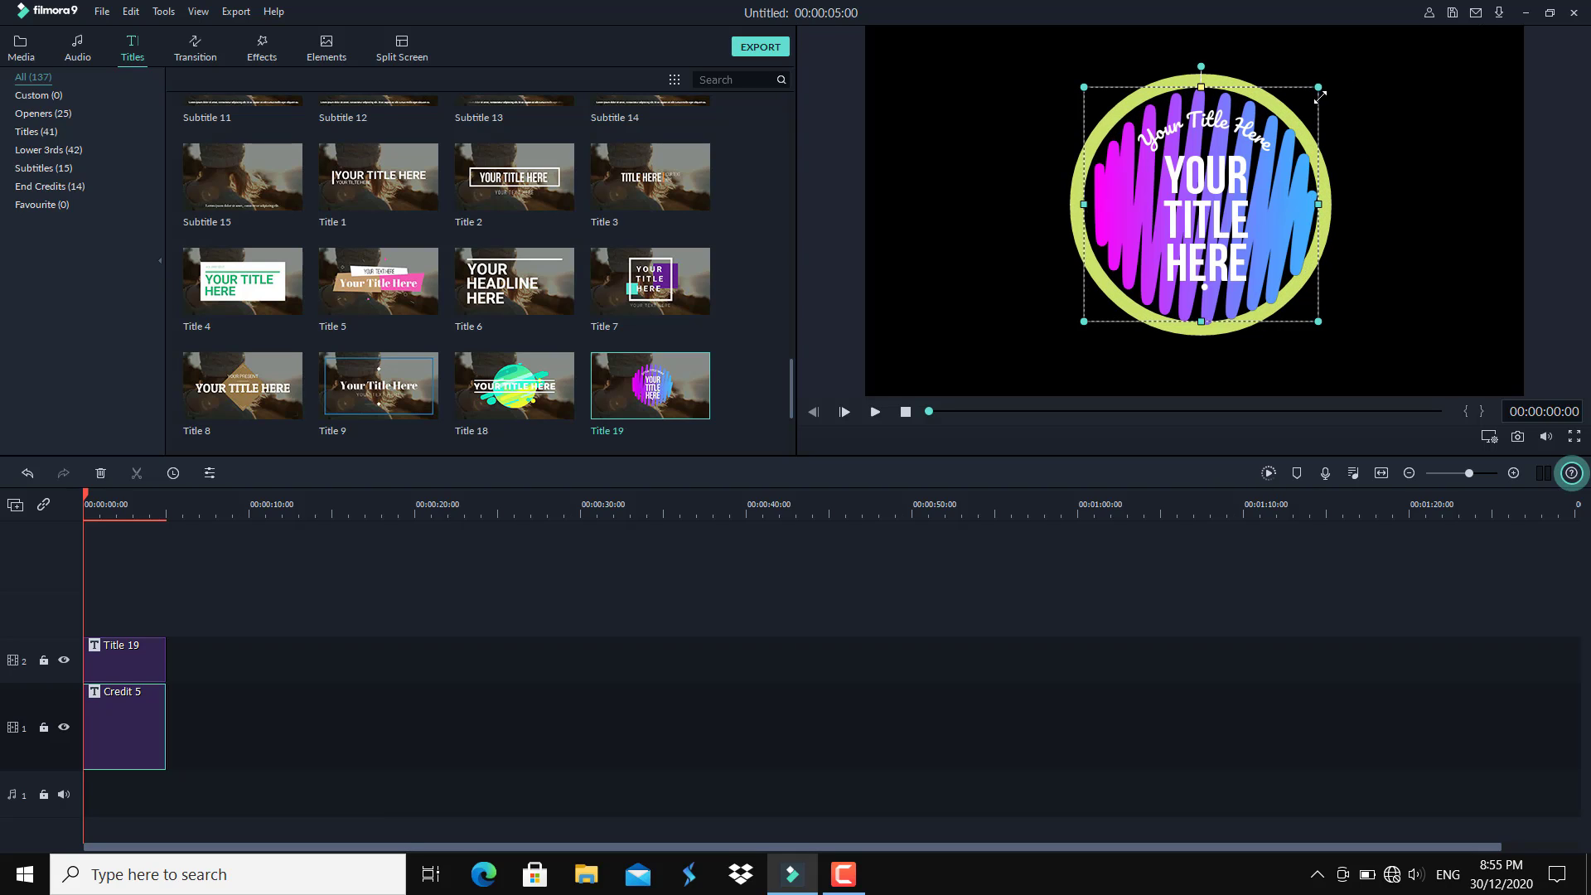
pyautogui.moveTo(1319, 322); pyautogui.dragTo(1327, 331)
pyautogui.doubleClick(1324, 327)
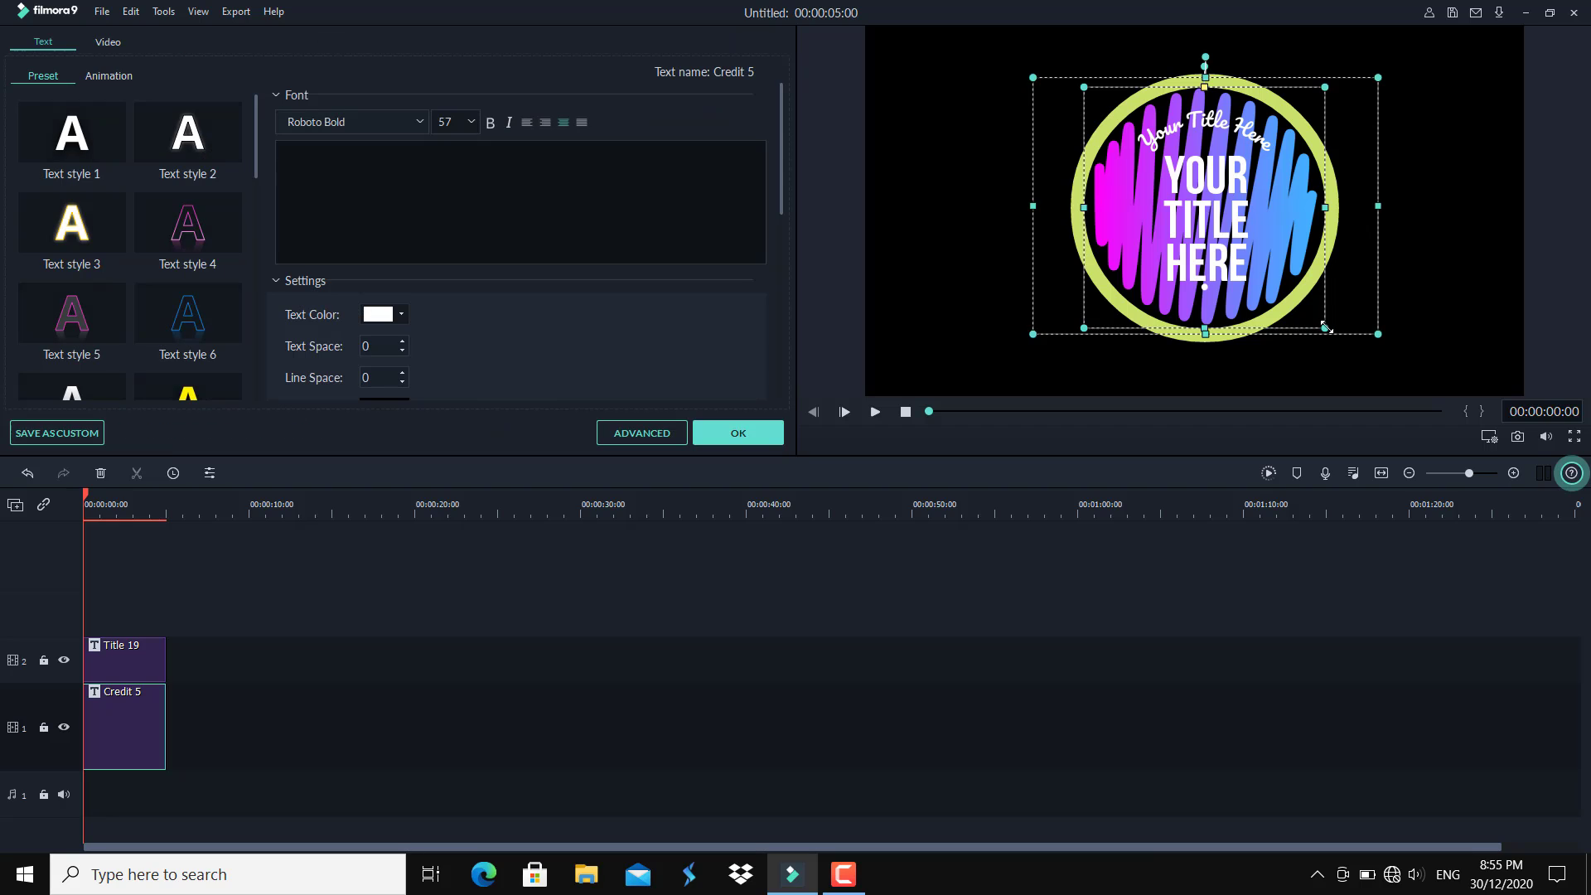
# Stretch the colorful scribble of Title 19 slightly in height, downward and upward, to fill the ring
pyautogui.click(1262, 276)
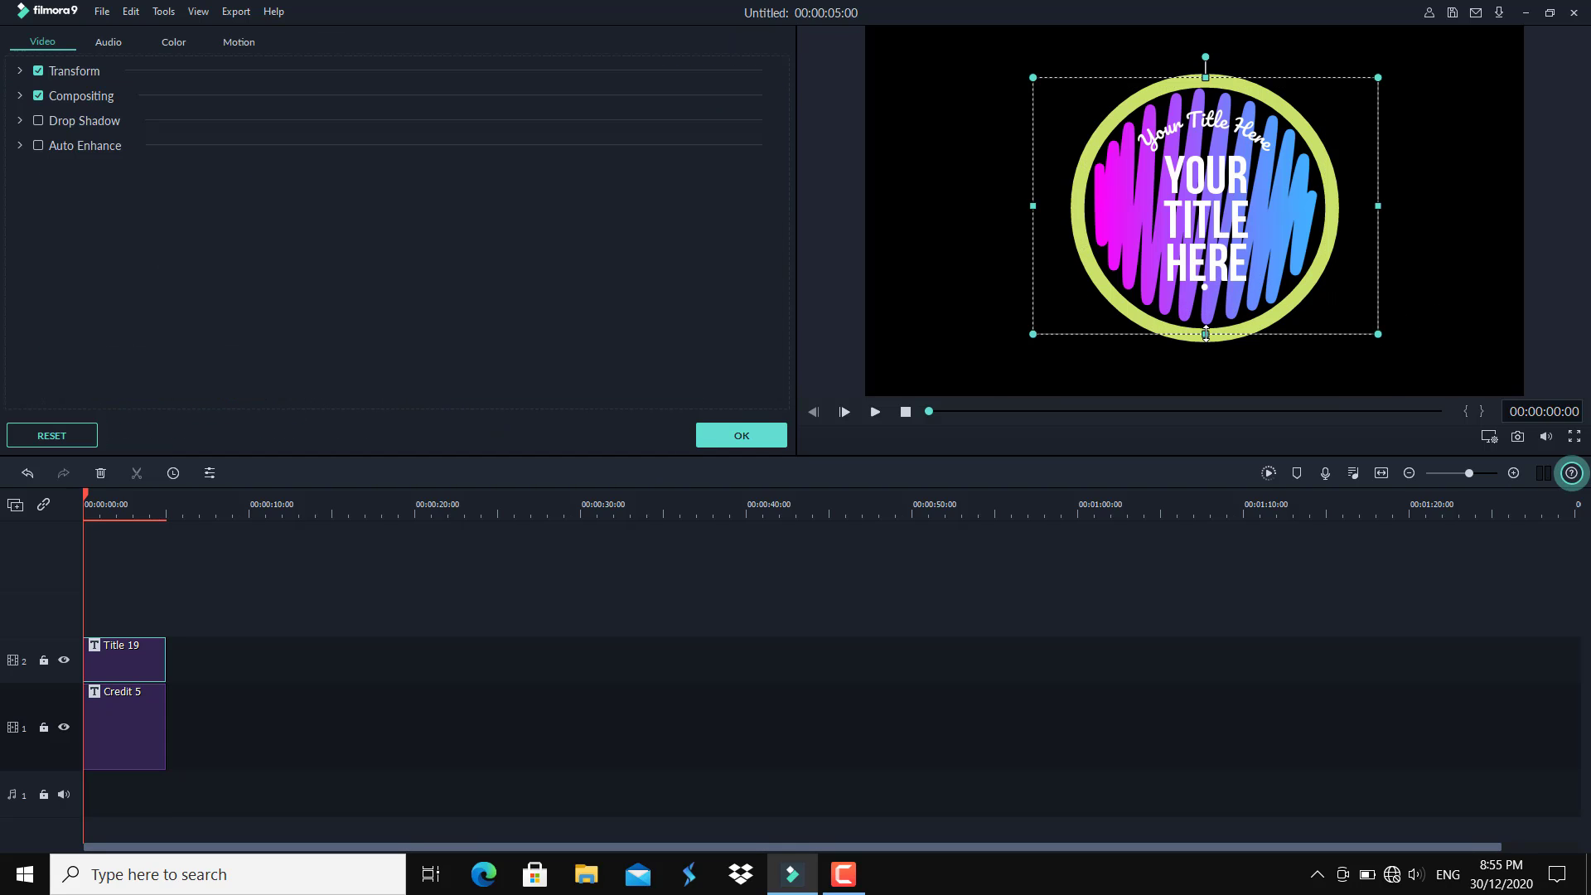
pyautogui.moveTo(1208, 333); pyautogui.dragTo(1208, 343)
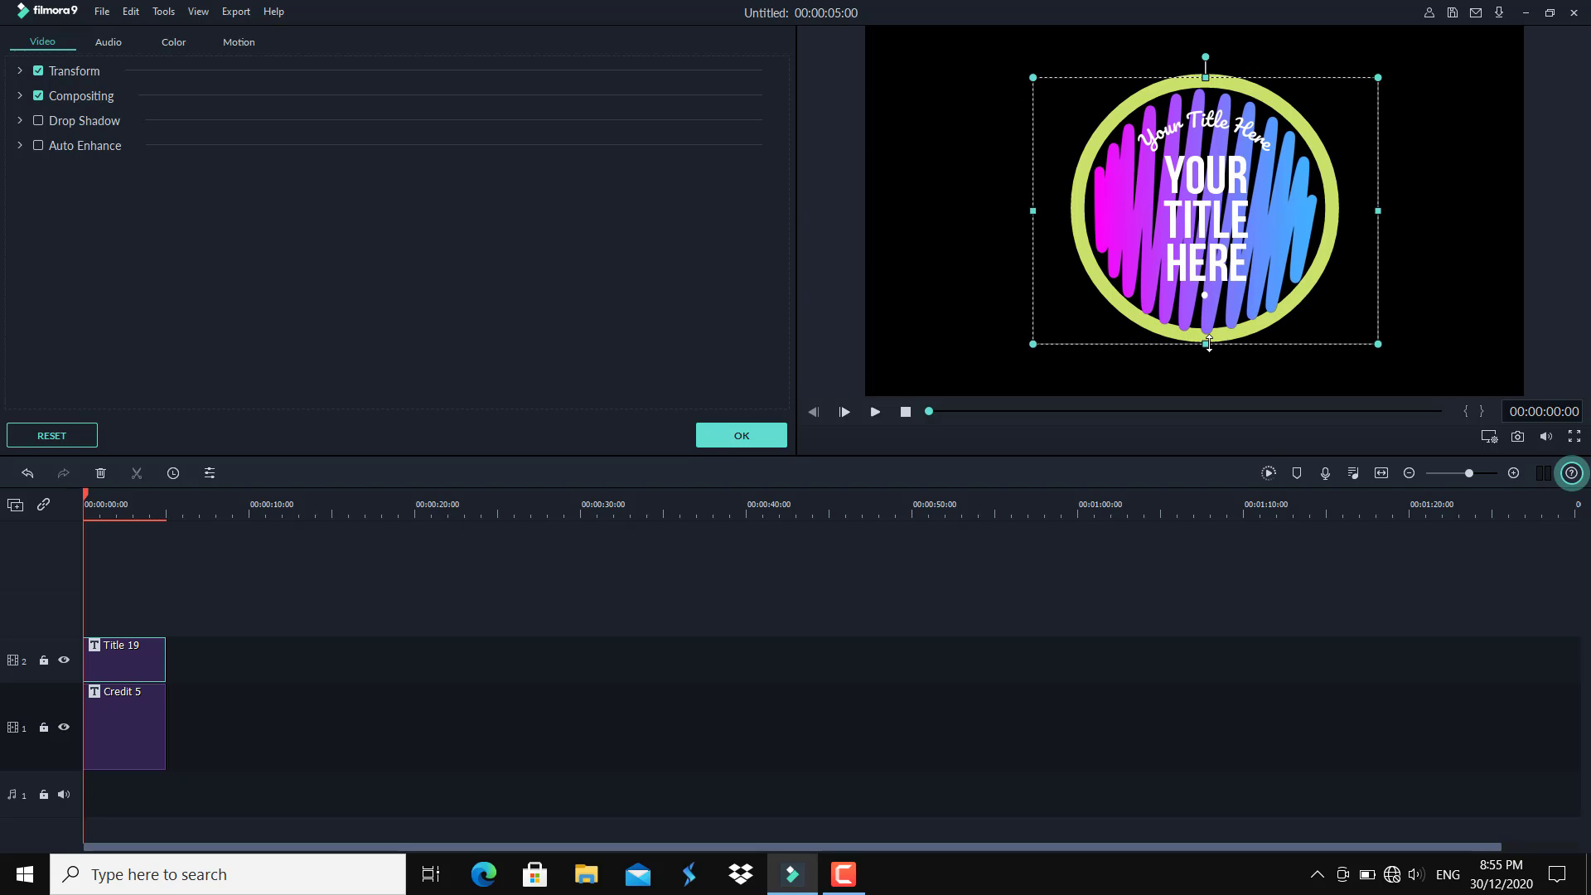
pyautogui.moveTo(1203, 80); pyautogui.dragTo(1205, 78)
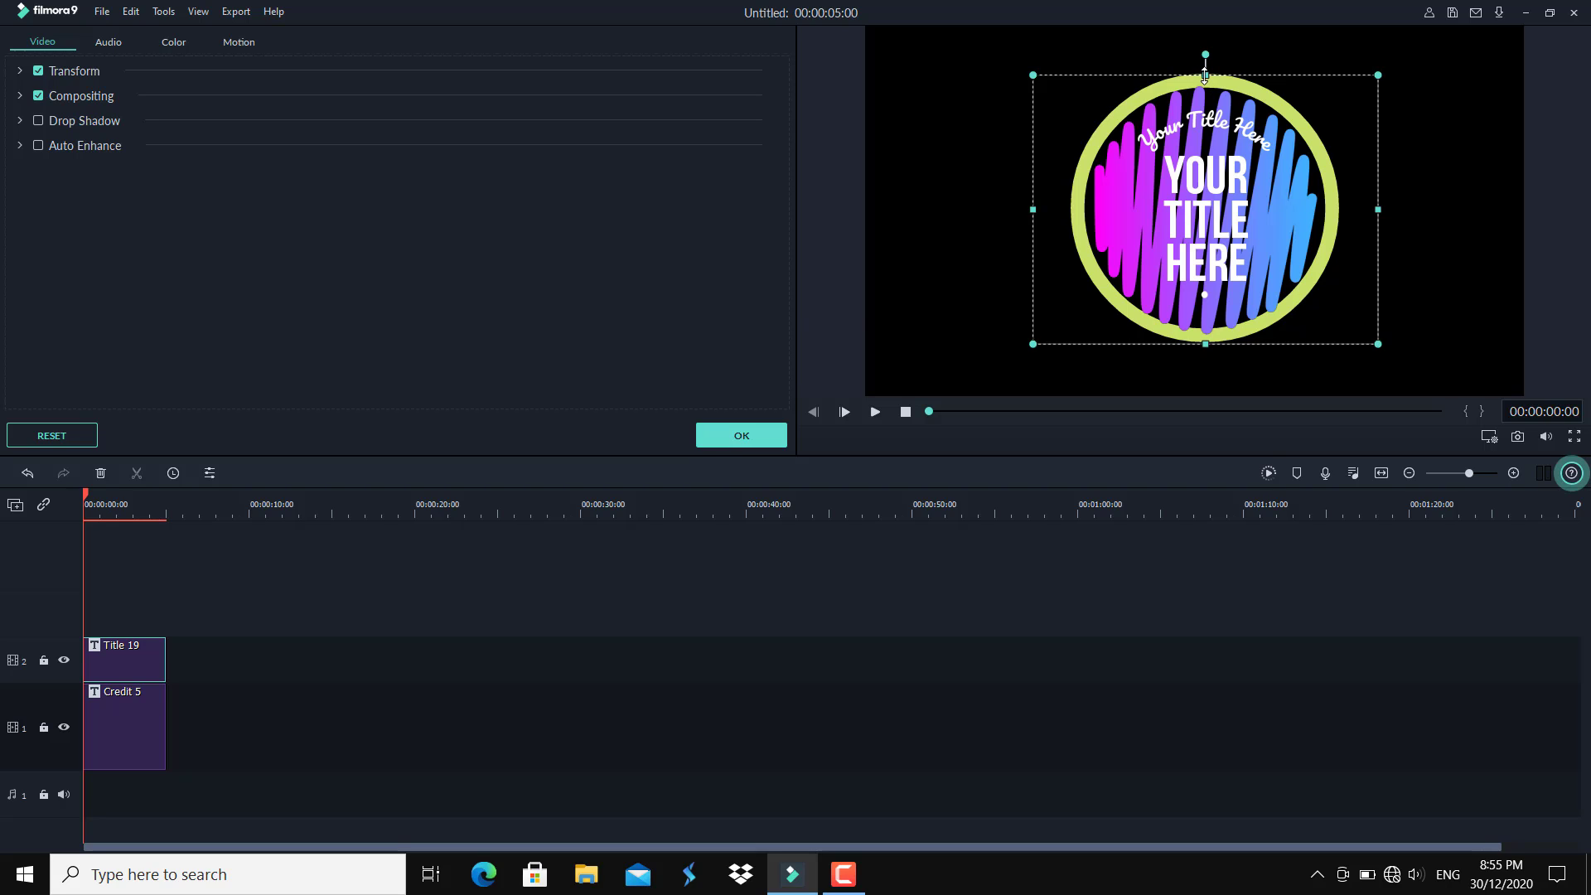
# Delete the curved script text "Your Title Here" from Title 19
pyautogui.doubleClick(1200, 124)
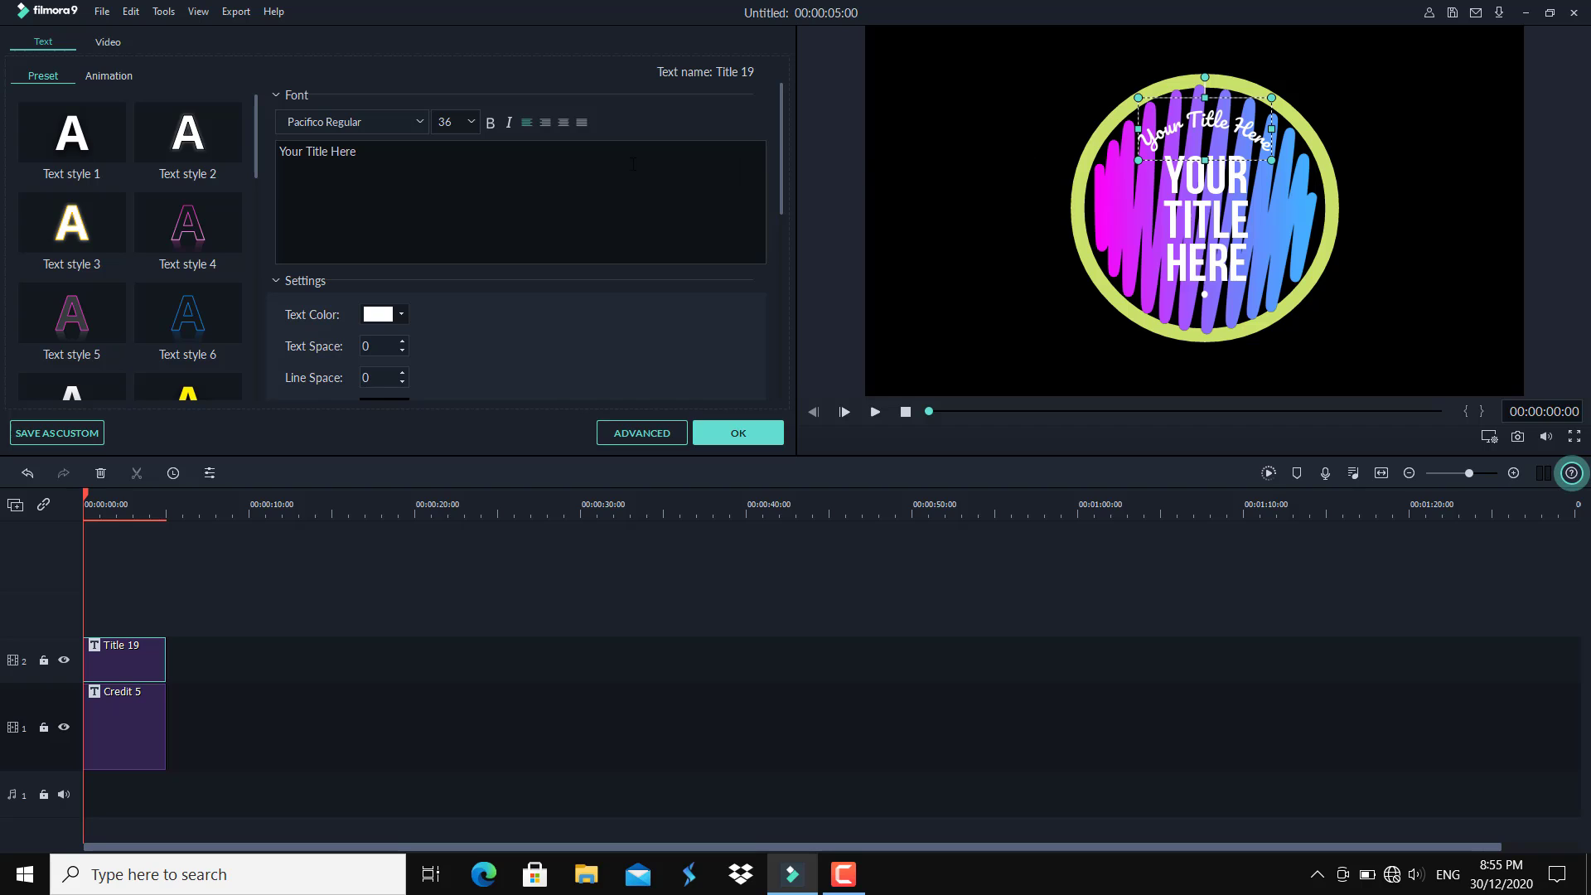
pyautogui.press('BackSpace')
pyautogui.press('BackSpace')
pyautogui.press('BackSpace')
pyautogui.press('BackSpace')
pyautogui.press('BackSpace')
pyautogui.press('BackSpace')
pyautogui.press('BackSpace')
pyautogui.press('BackSpace')
pyautogui.press('BackSpace')
pyautogui.press('BackSpace')
pyautogui.press('BackSpace')
pyautogui.press('BackSpace')
pyautogui.press('BackSpace')
pyautogui.press('BackSpace')
pyautogui.press('BackSpace')
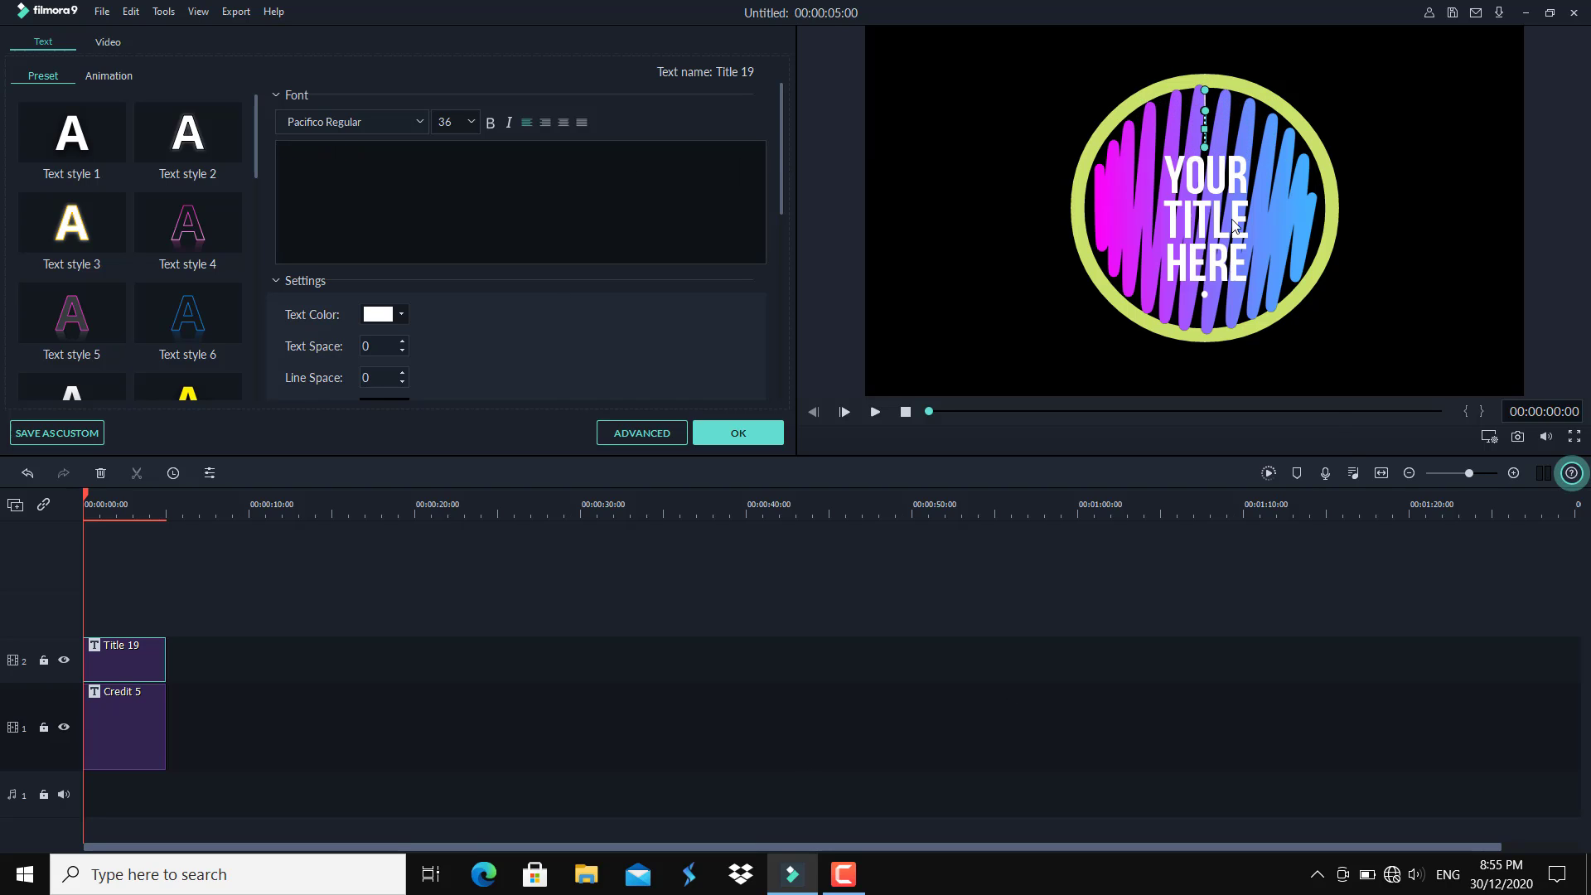
# Replace the "YOUR" line of Title 19 with "Shahada"
pyautogui.click(1225, 176)
pyautogui.click(1205, 223)
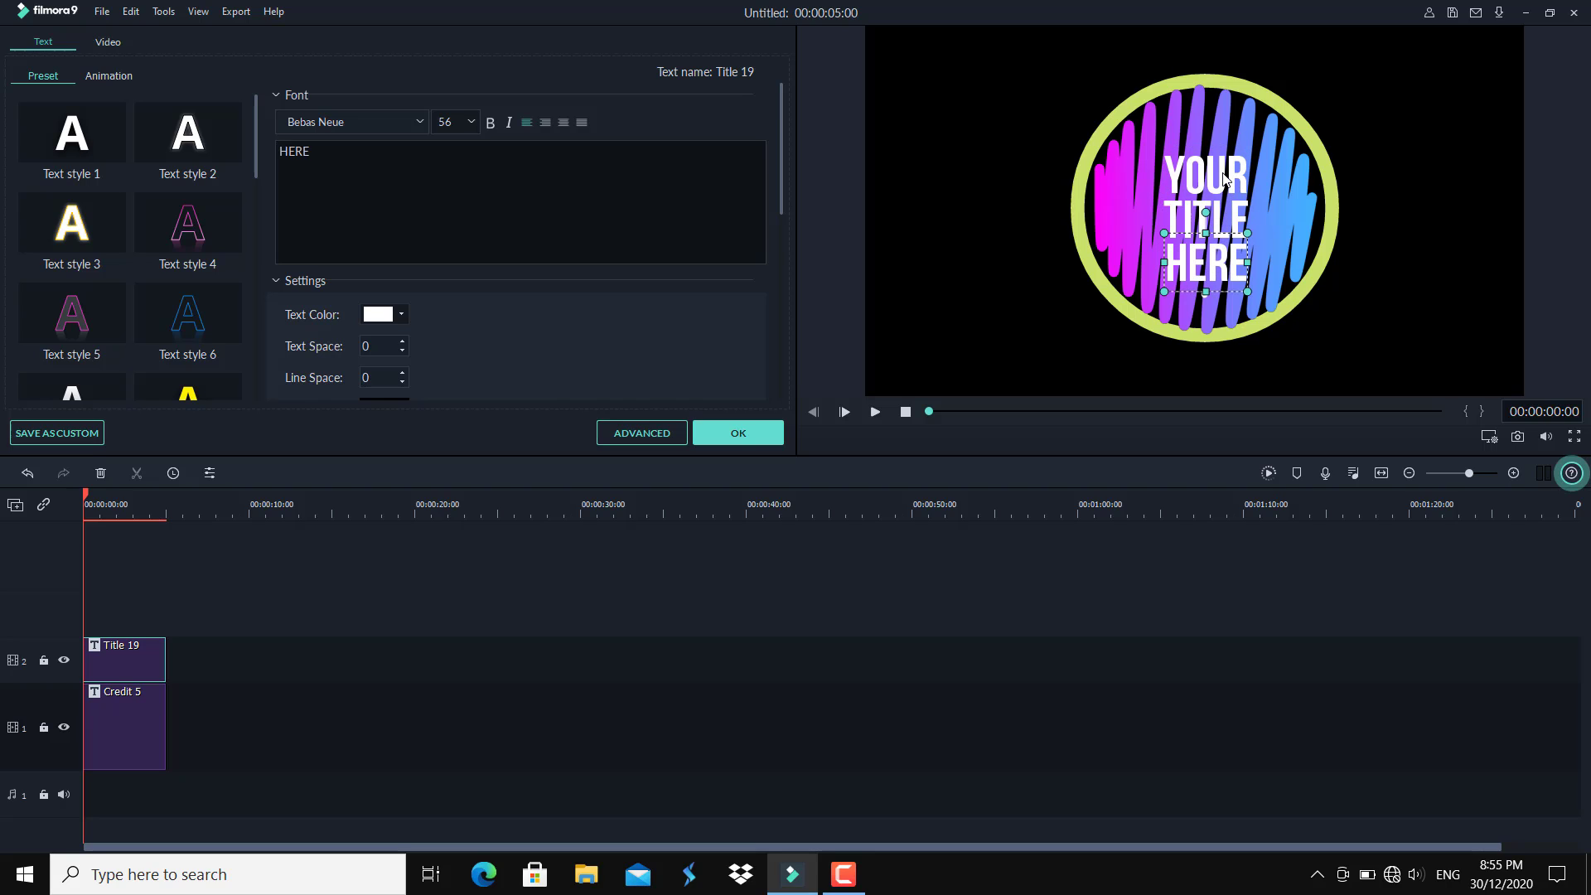
pyautogui.click(1224, 175)
pyautogui.click(1216, 224)
pyautogui.click(1218, 265)
pyautogui.click(1220, 221)
pyautogui.click(1227, 174)
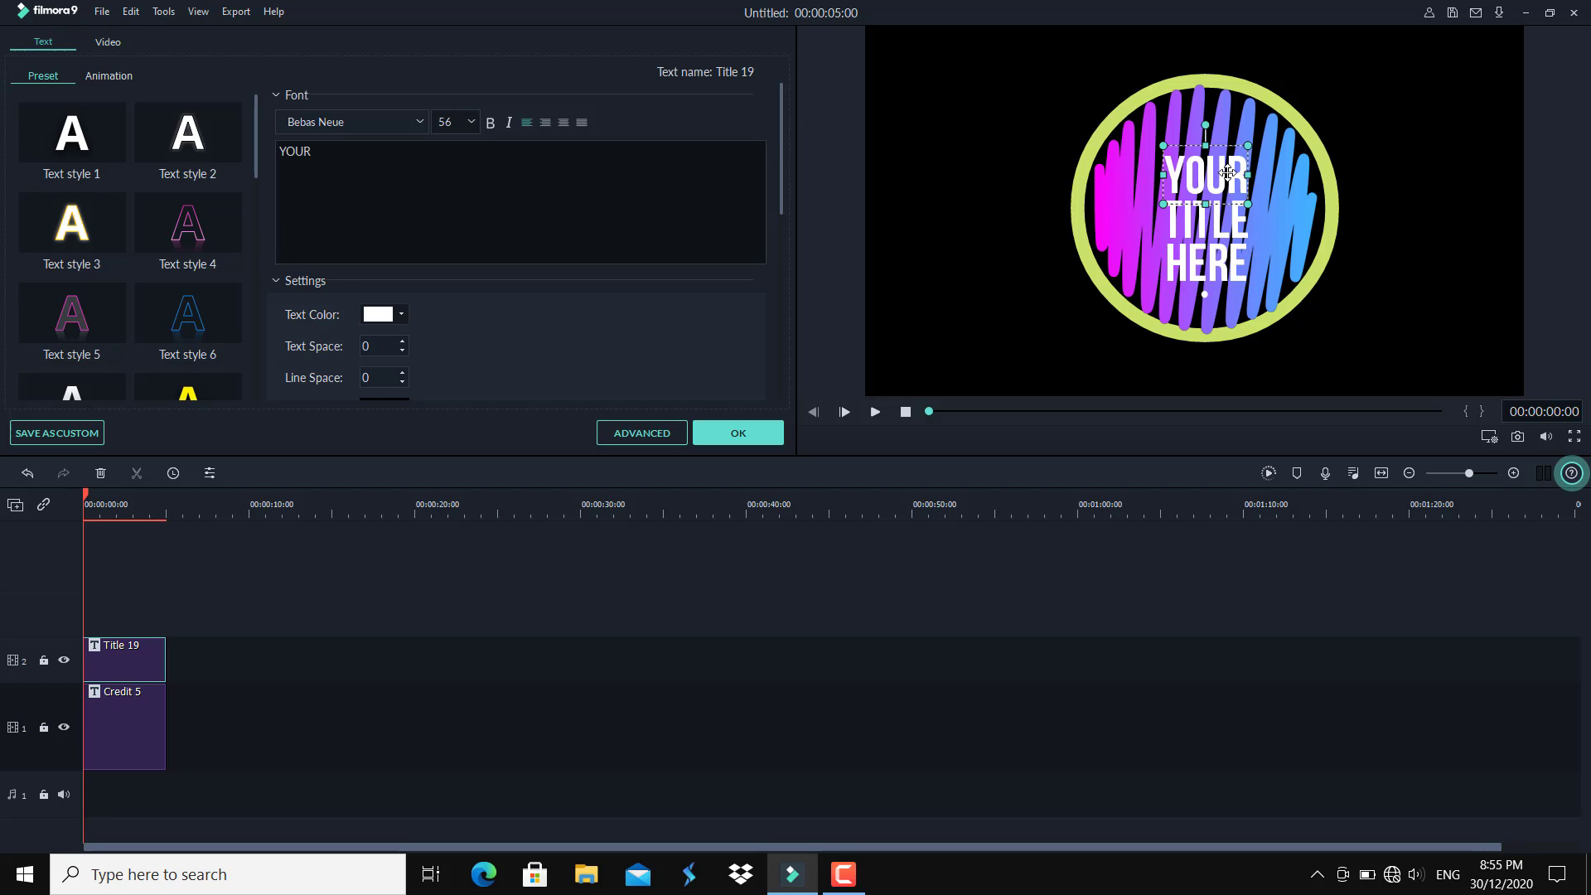
pyautogui.click(375, 169)
pyautogui.press('BackSpace')
pyautogui.press('BackSpace')
pyautogui.press('BackSpace')
pyautogui.press('BackSpace')
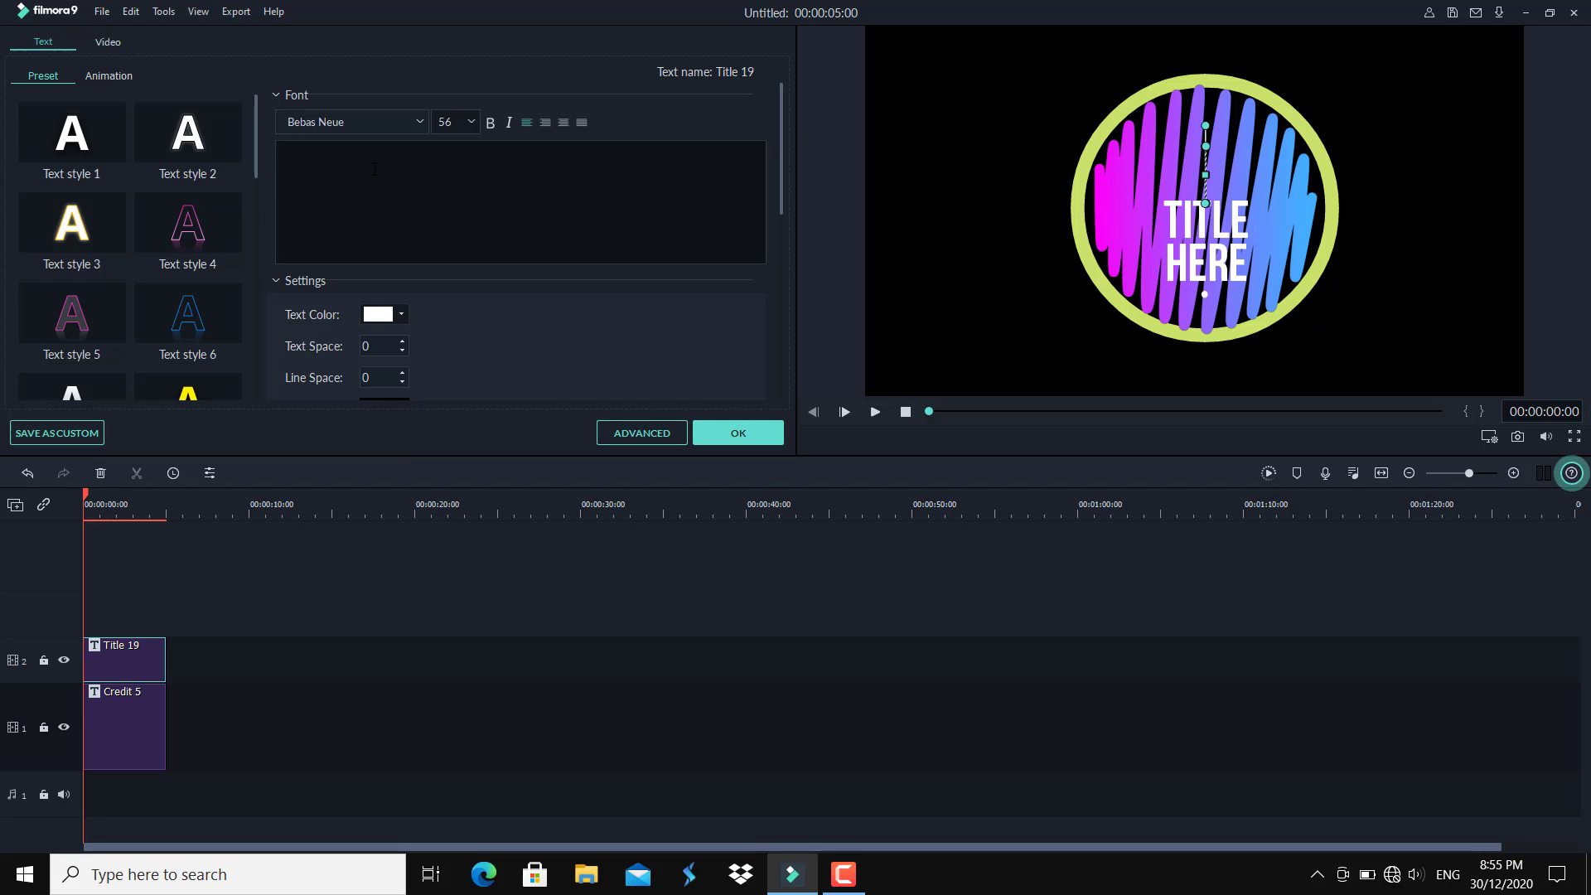
pyautogui.write('S')
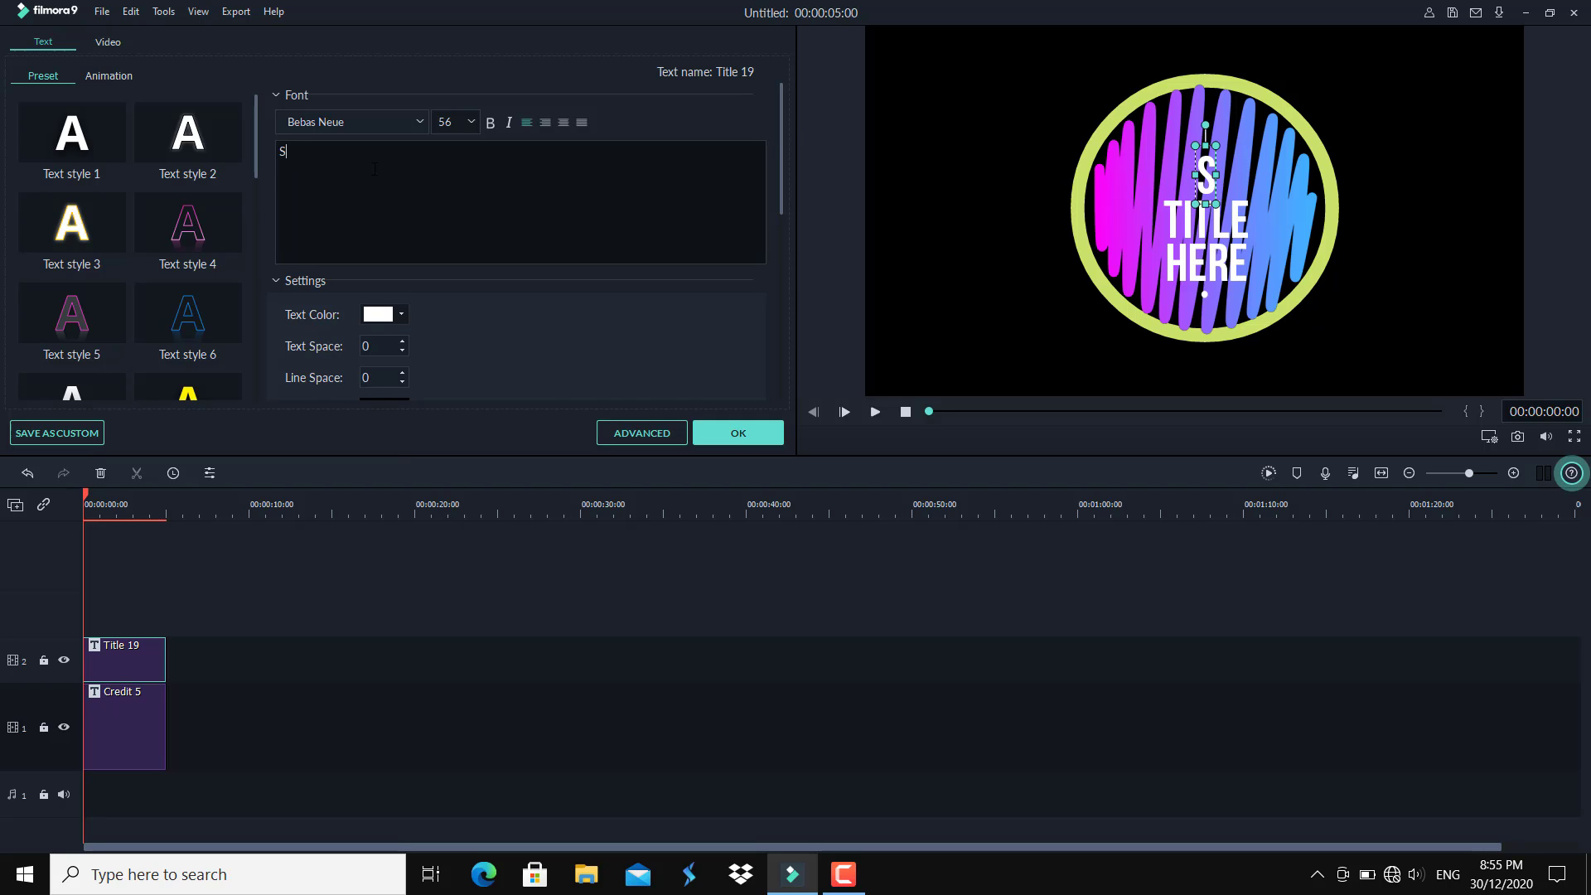
pyautogui.write('hahada')
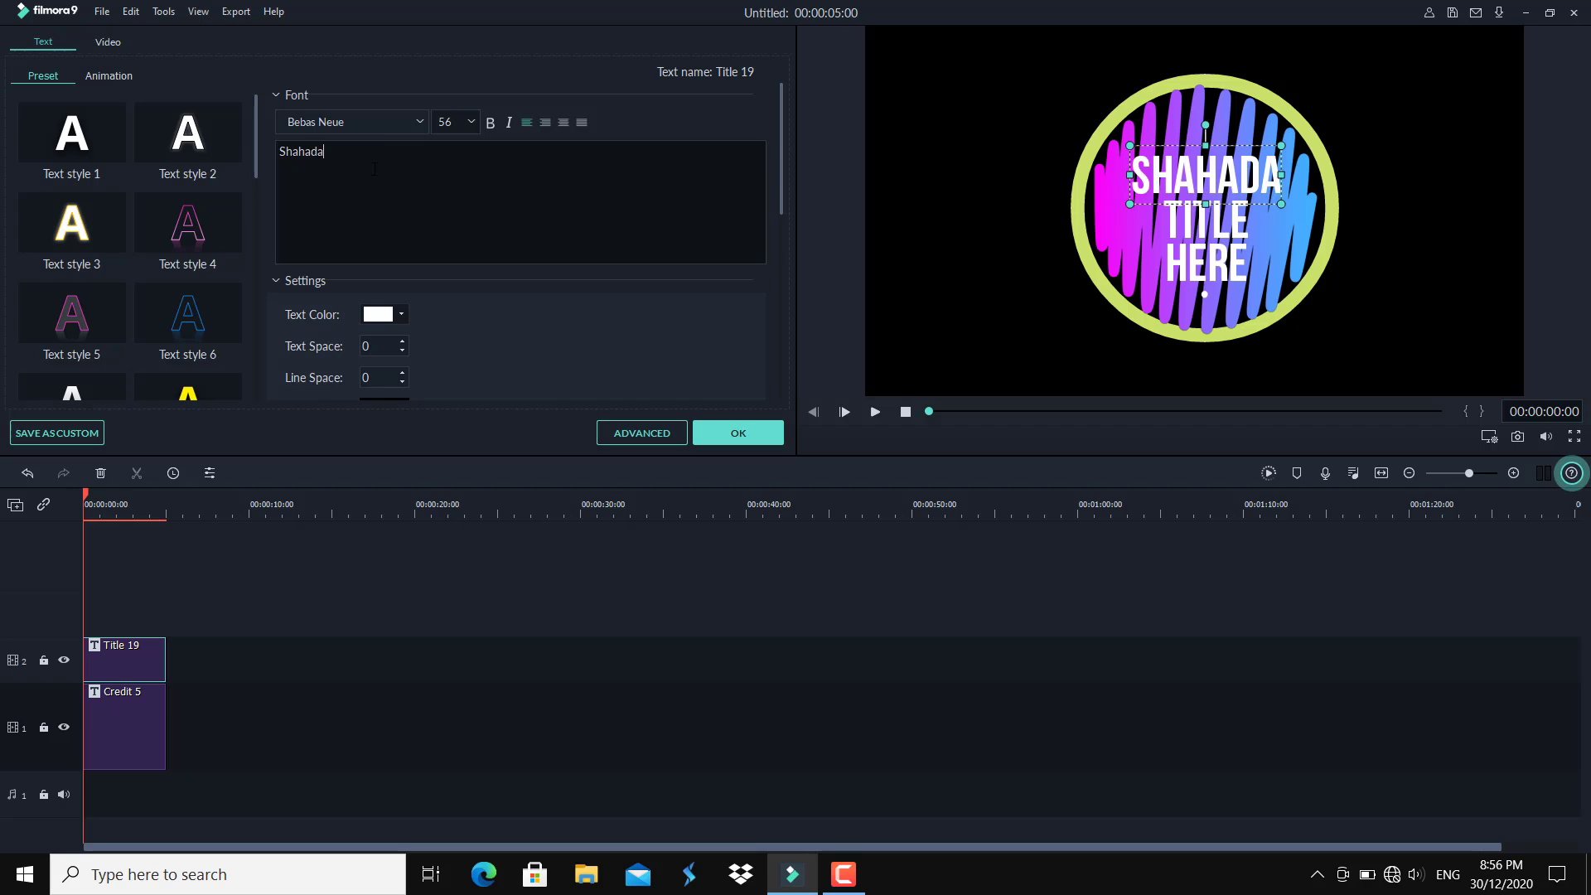
# Complete the first name in Title 19's top line, enter the surname in place of "TITLE" and remove the "HERE" line
pyautogui.write('t')
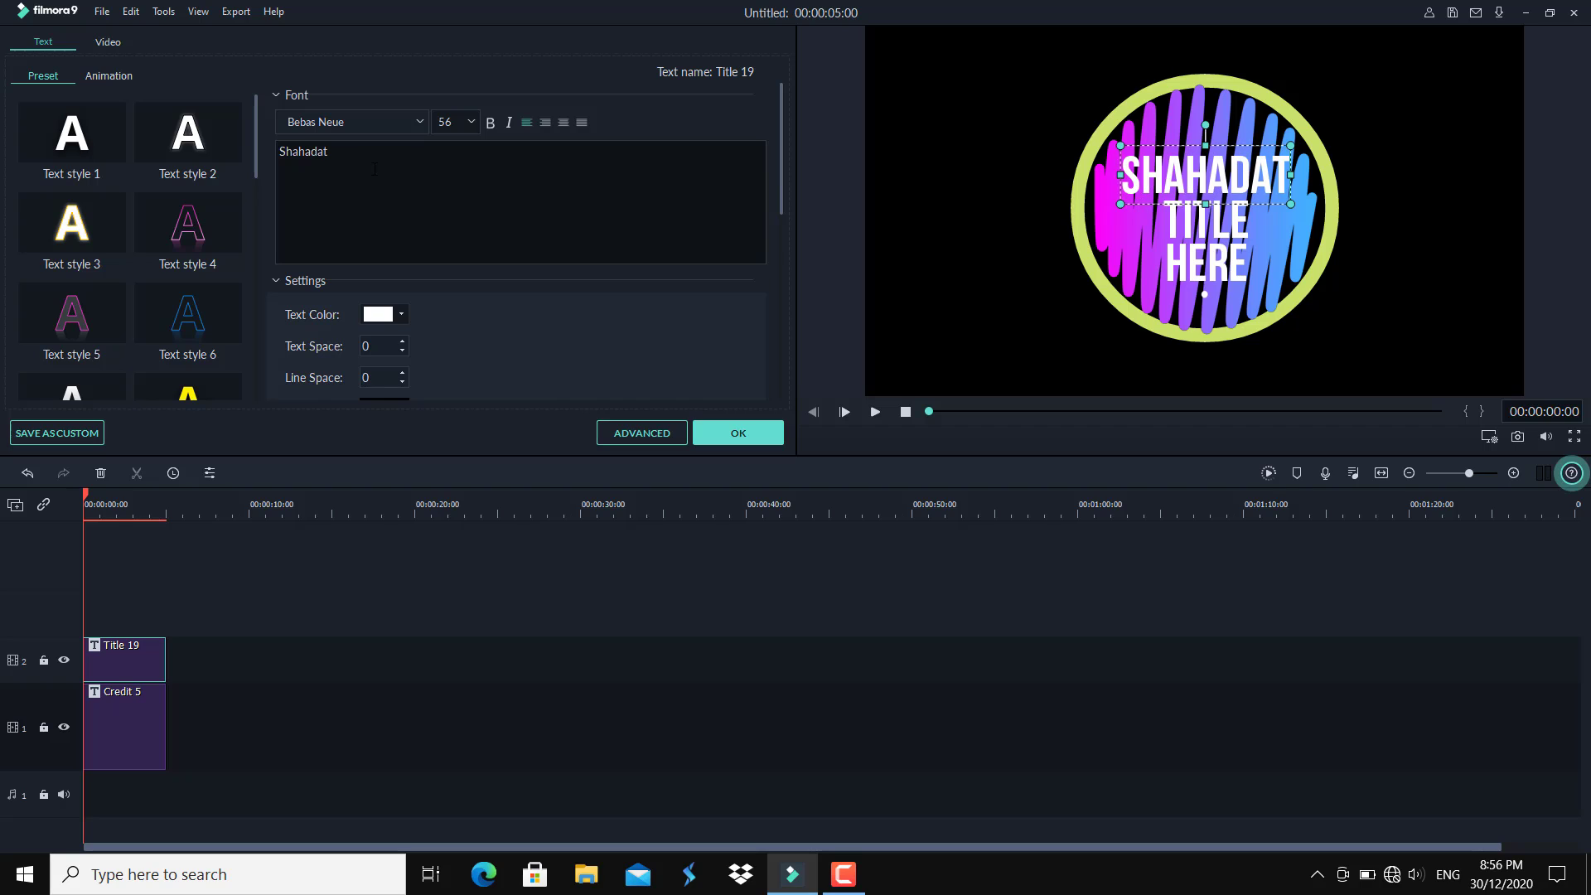
pyautogui.click(1164, 222)
pyautogui.press('BackSpace')
pyautogui.press('BackSpace')
pyautogui.press('BackSpace')
pyautogui.press('BackSpace')
pyautogui.press('BackSpace')
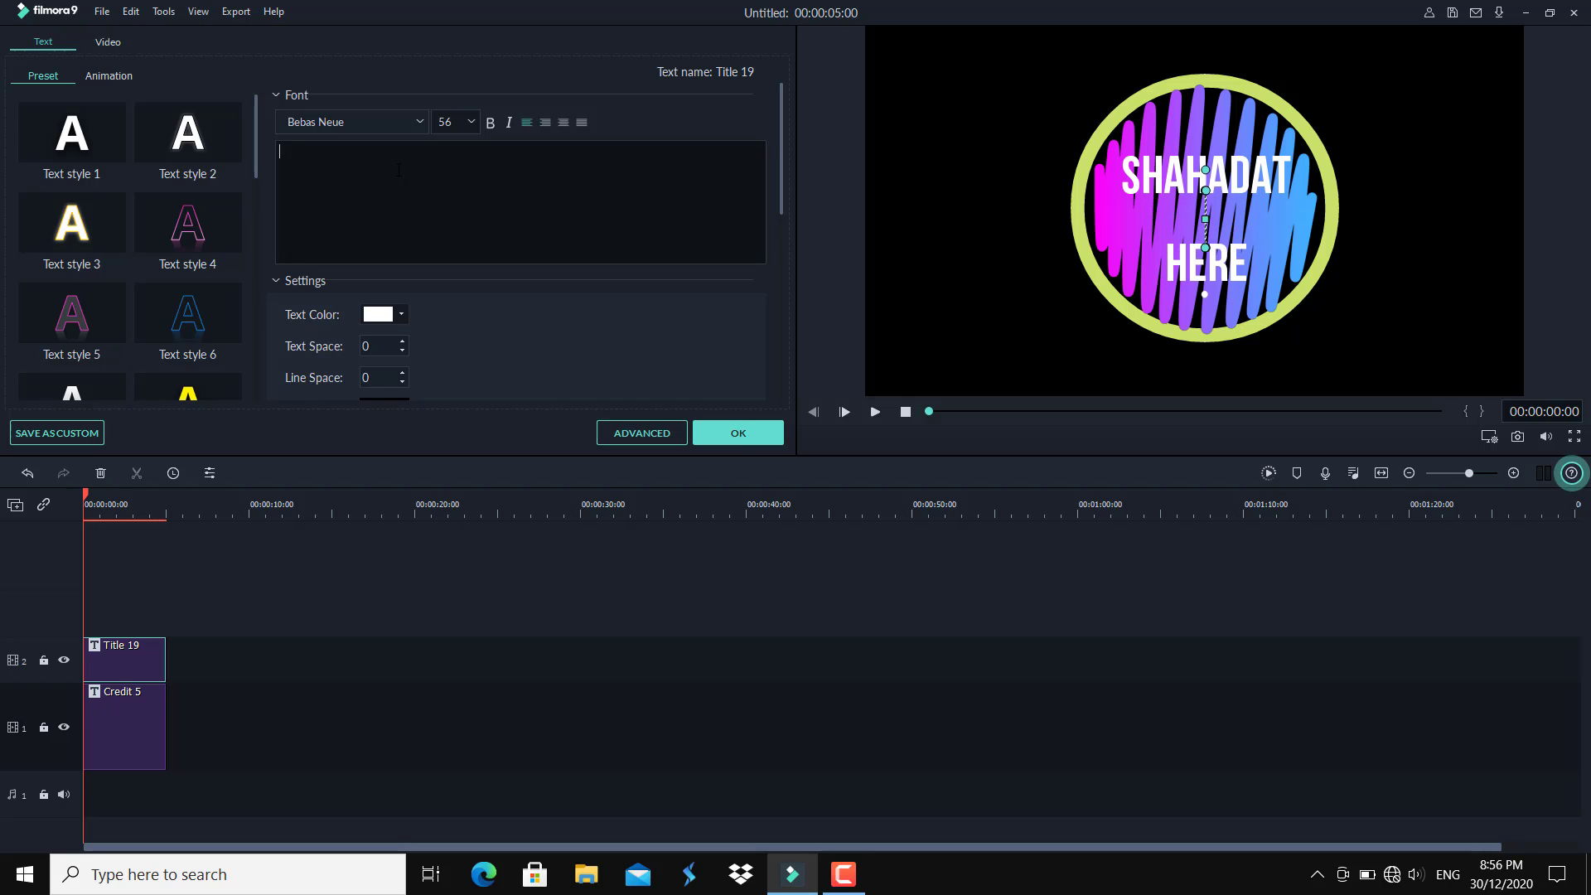
# Try Text style 17 on the first-name line, and apply Text style 21 to both name lines of Title 19
pyautogui.click(1215, 188)
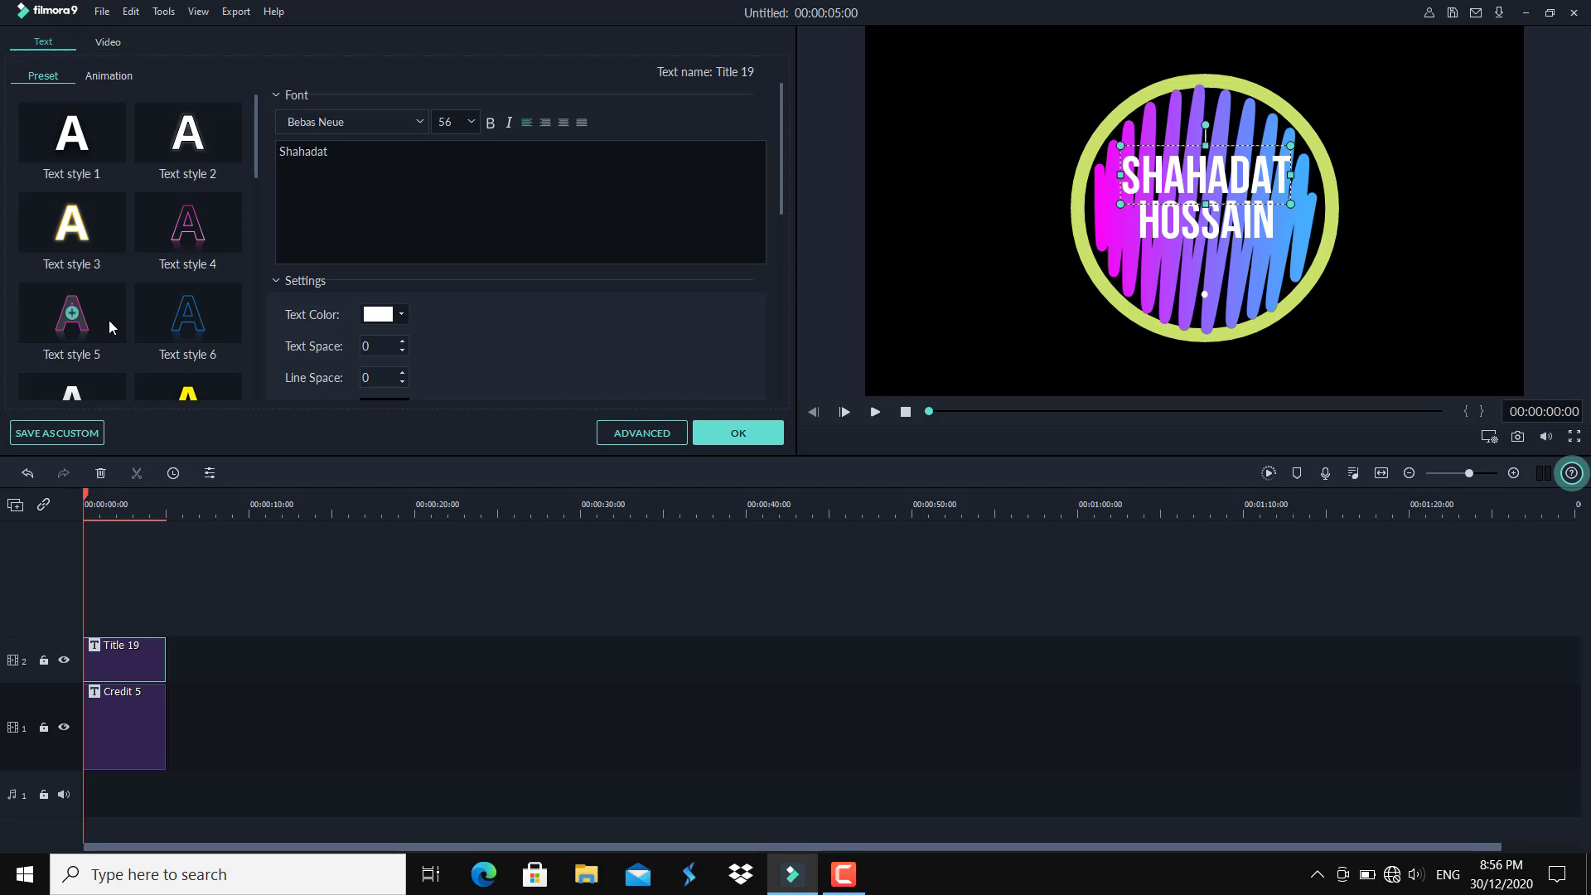
pyautogui.scroll(-5, 112, 315)
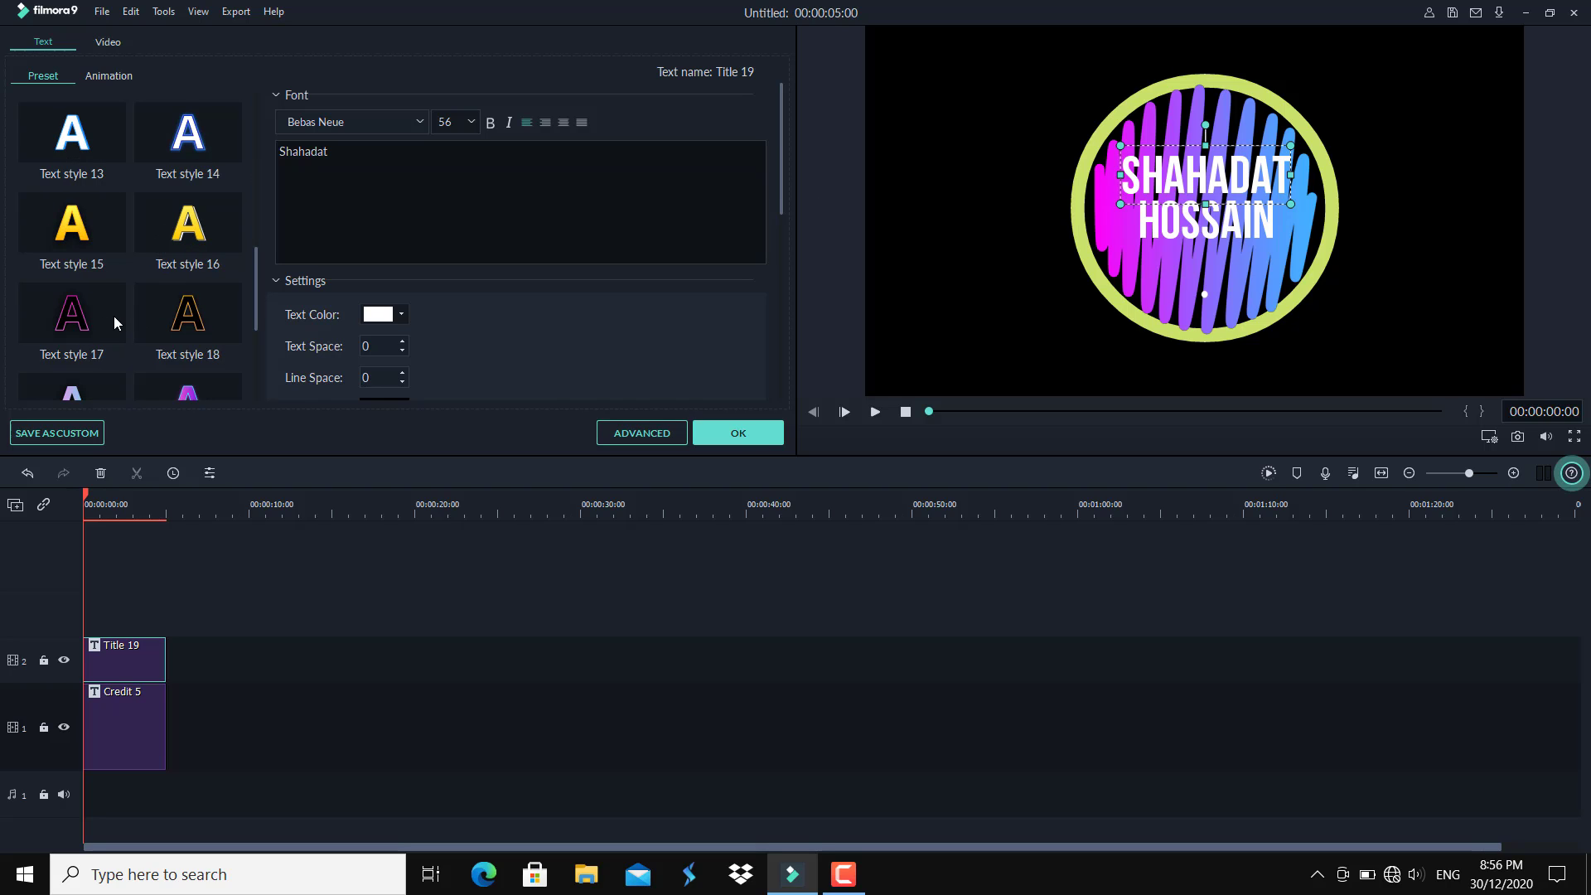
pyautogui.click(72, 315)
pyautogui.scroll(-3, 72, 316)
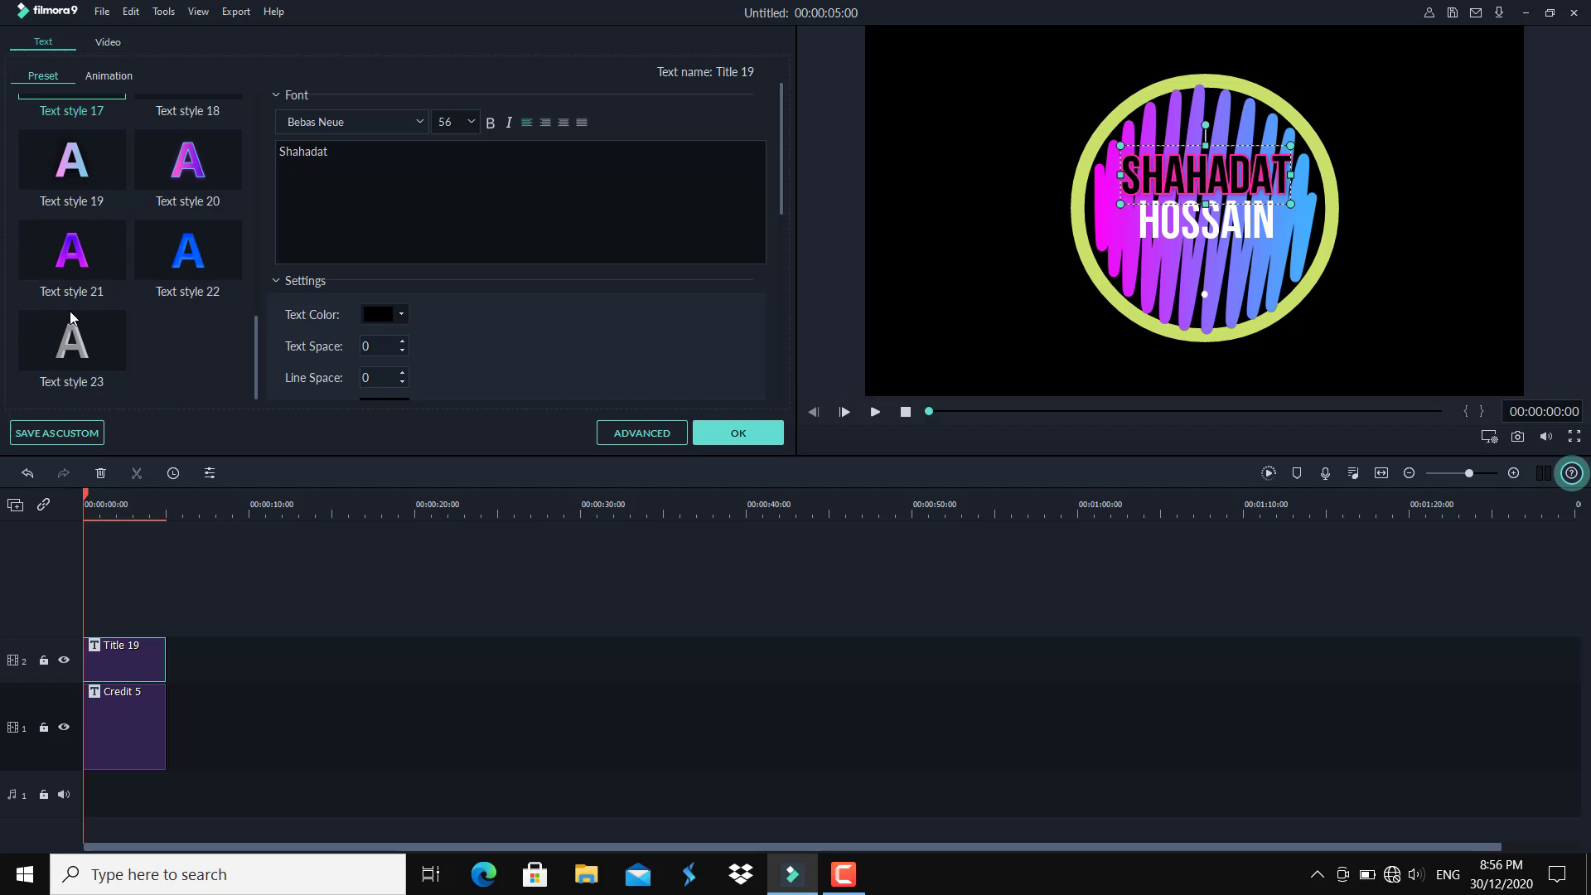
pyautogui.click(73, 251)
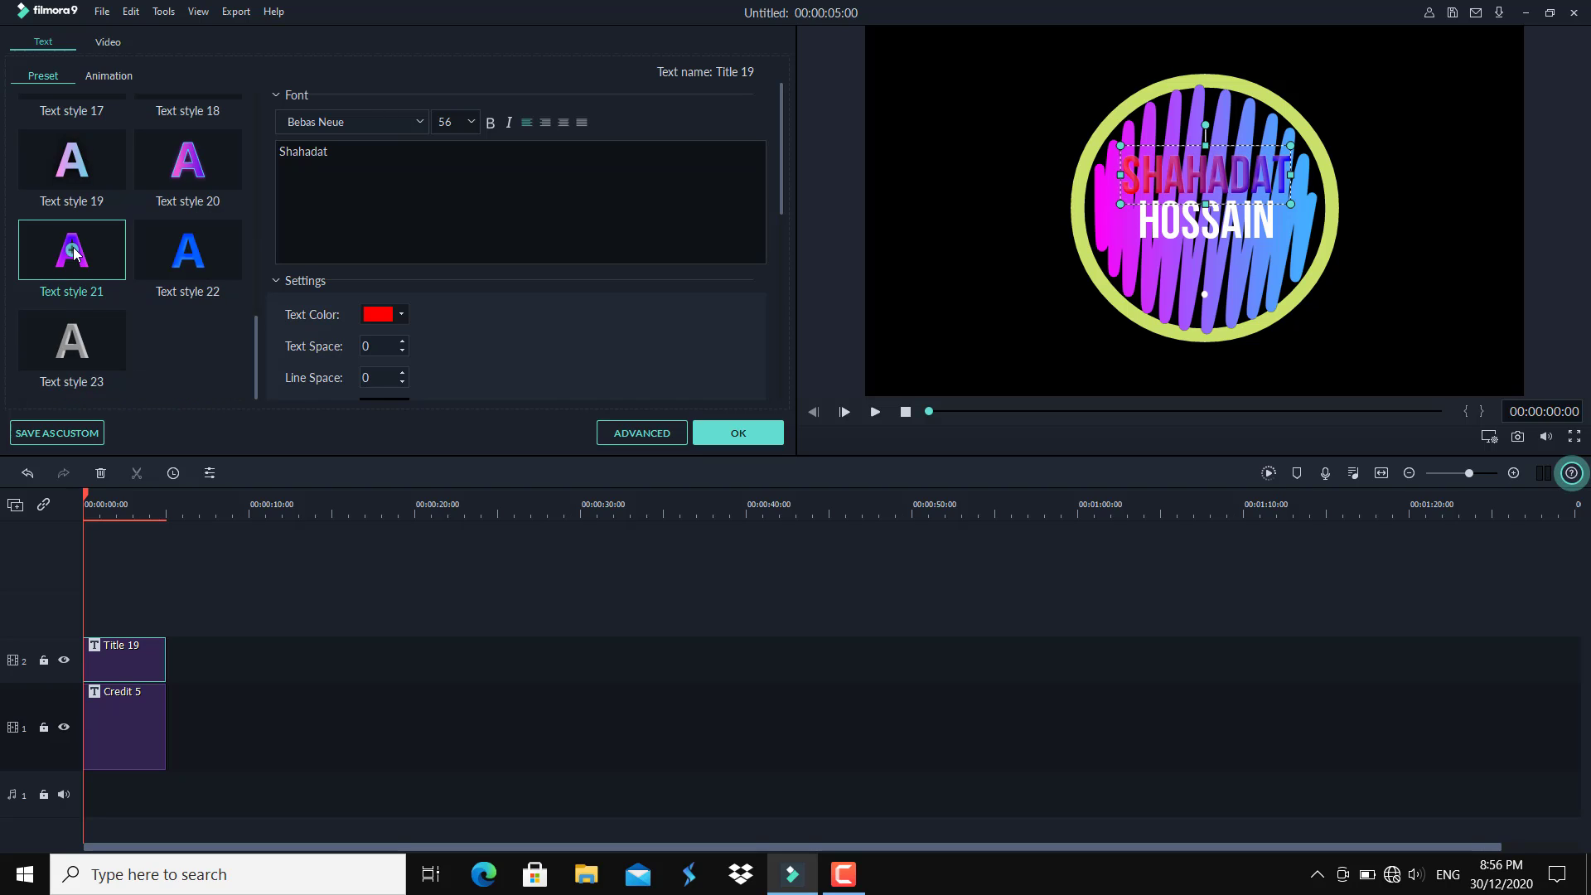
pyautogui.click(1176, 230)
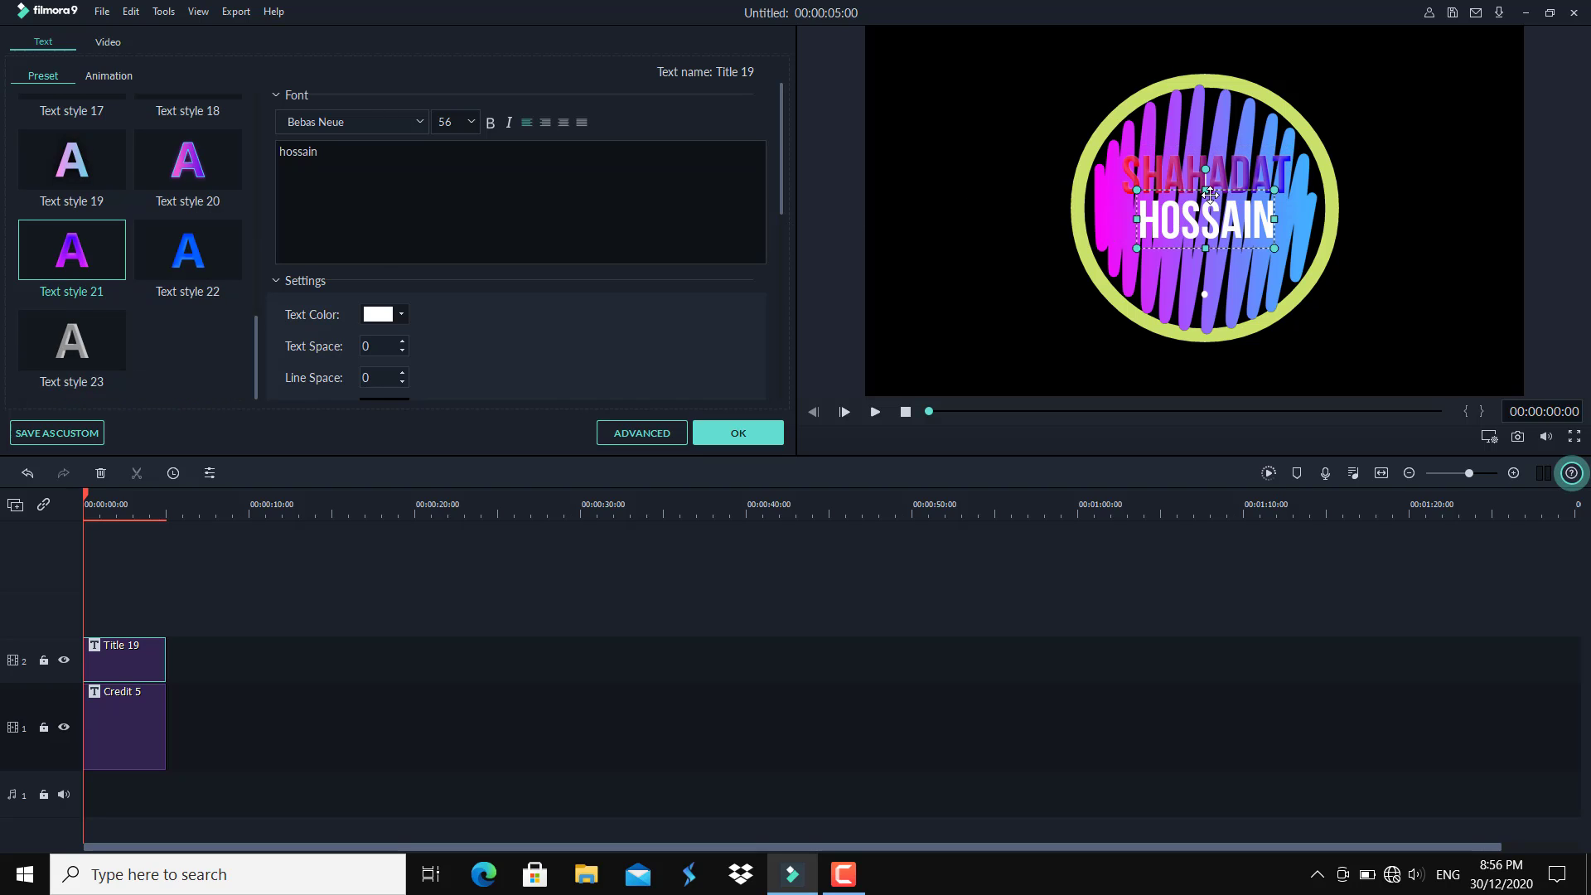
pyautogui.click(73, 253)
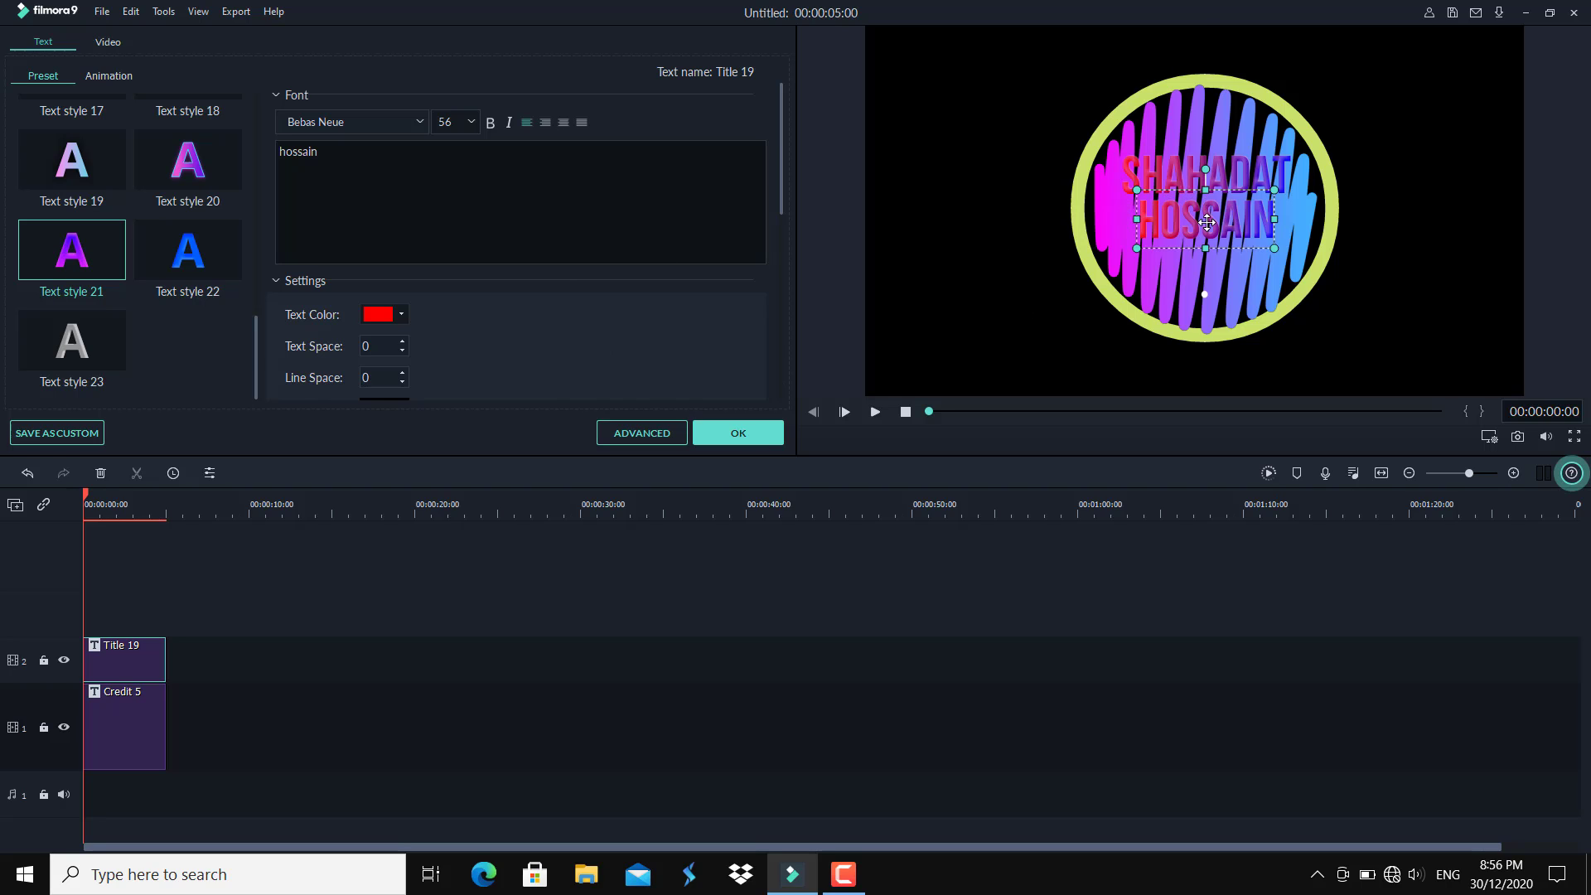
# Move the surname line slightly down to open a gap, and nudge the first-name line slightly down
pyautogui.moveTo(1206, 222); pyautogui.dragTo(1208, 235)
pyautogui.click(1218, 170)
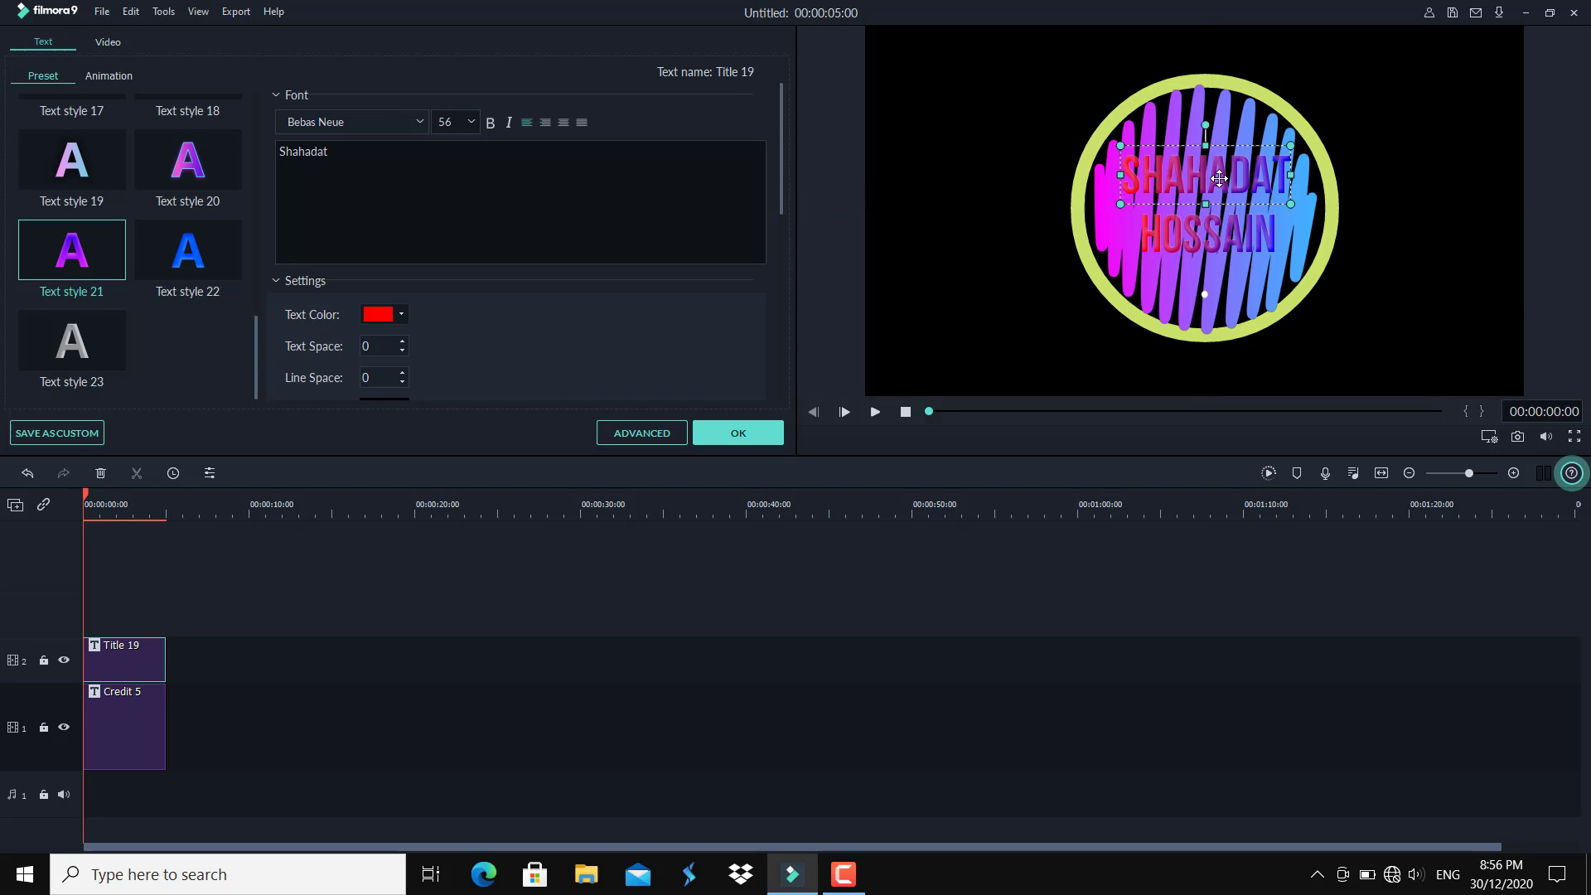
pyautogui.moveTo(1220, 177); pyautogui.dragTo(1221, 181)
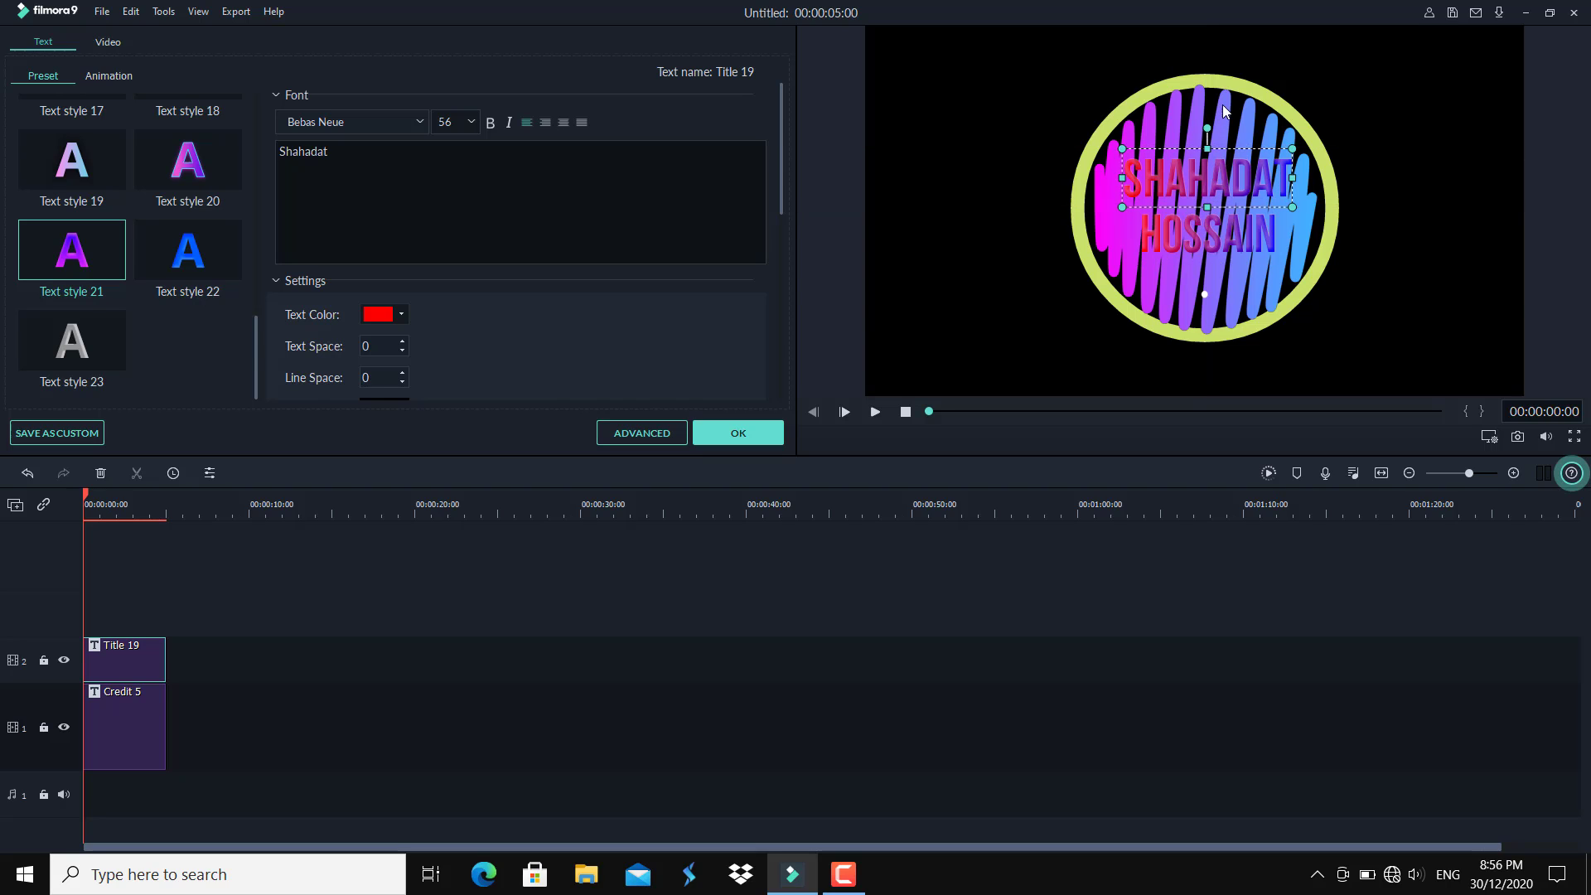
# Enlarge the Title 19 artwork slightly so the scribble fills the ring's width, and apply the title edits
pyautogui.click(1175, 280)
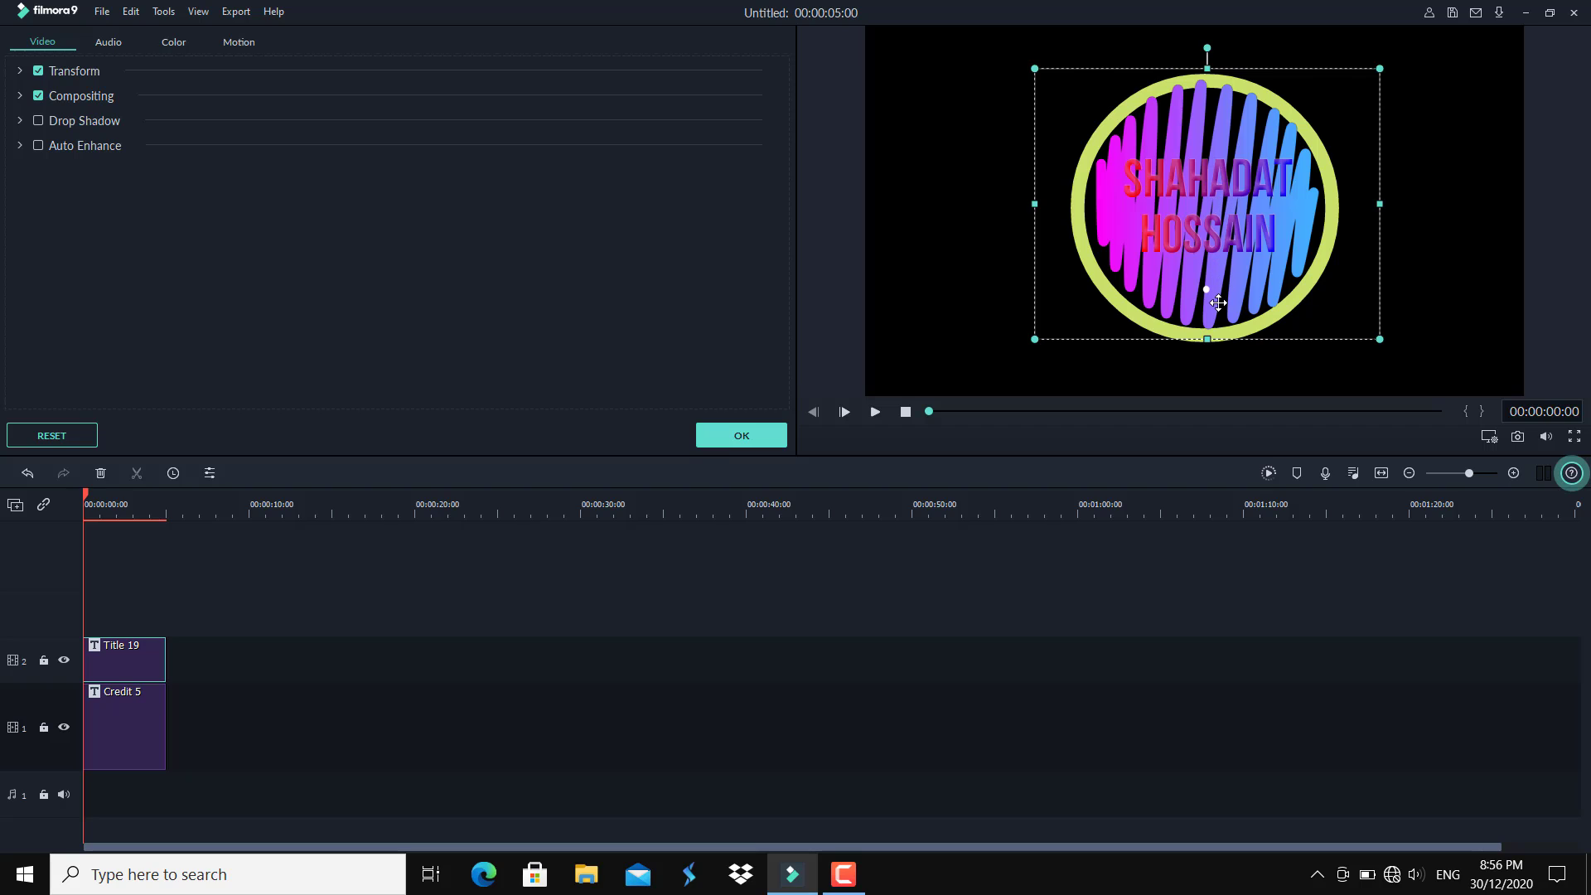
pyautogui.hotkey('ctrl', 'z')
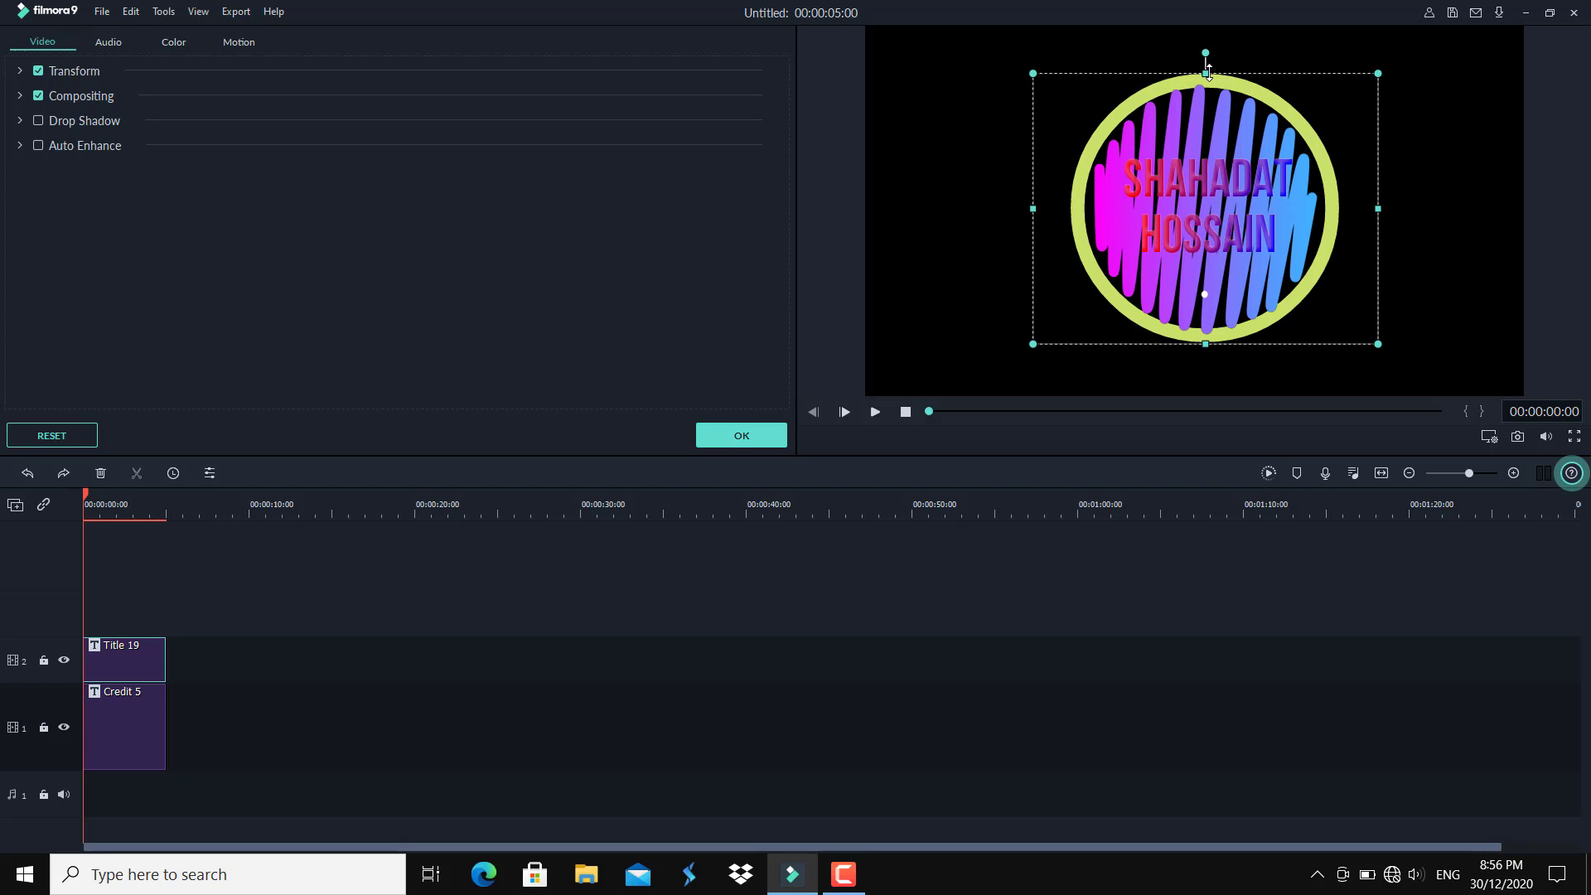
pyautogui.moveTo(1207, 71); pyautogui.dragTo(1207, 67)
pyautogui.click(745, 436)
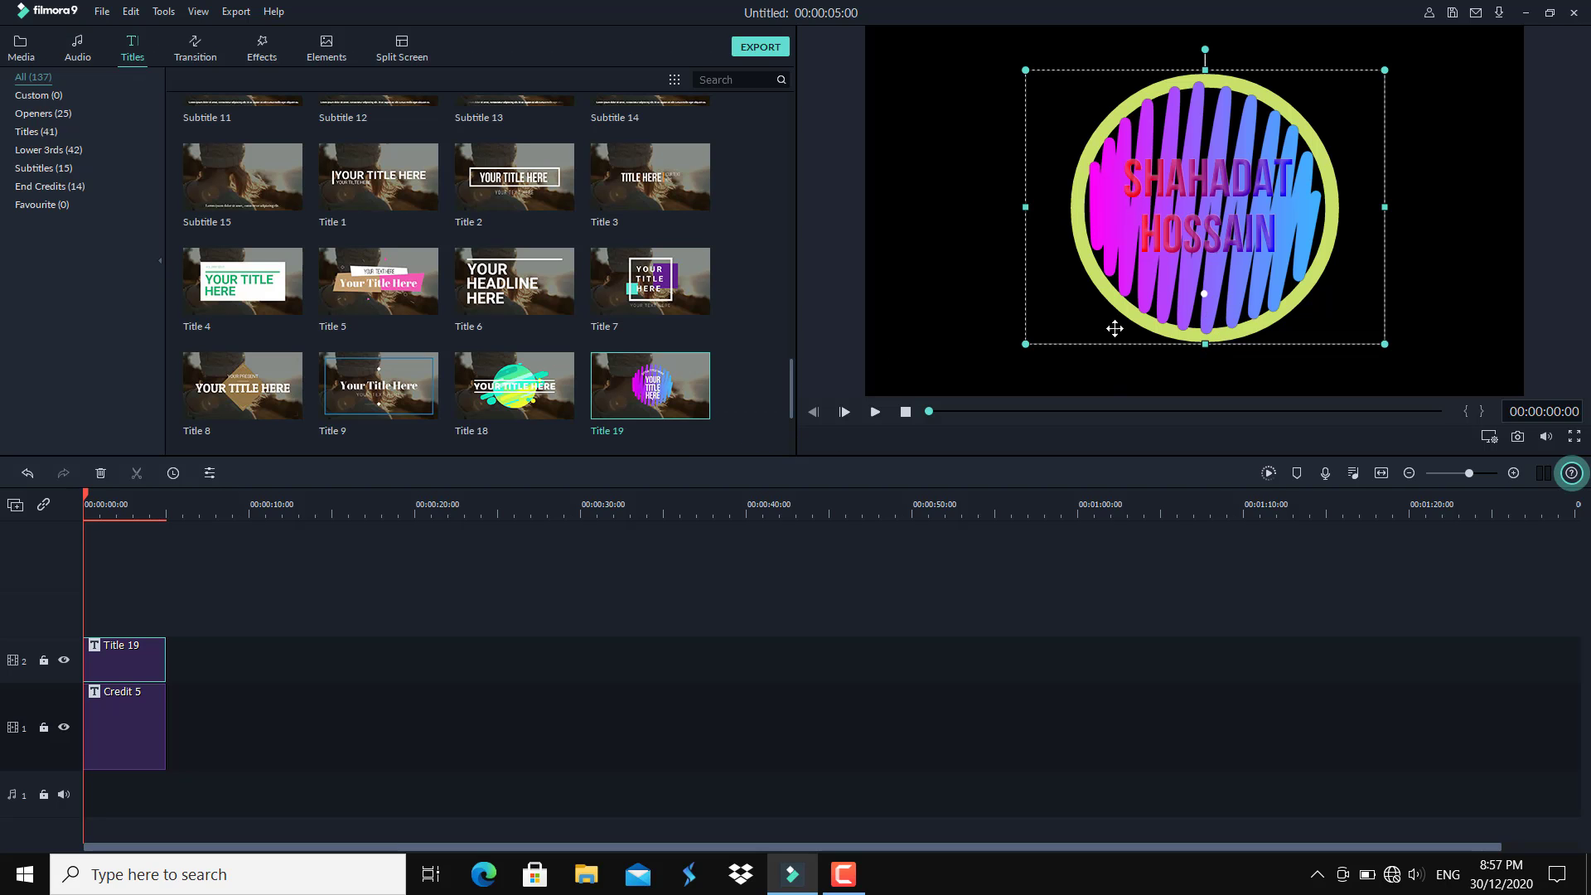
pyautogui.click(929, 320)
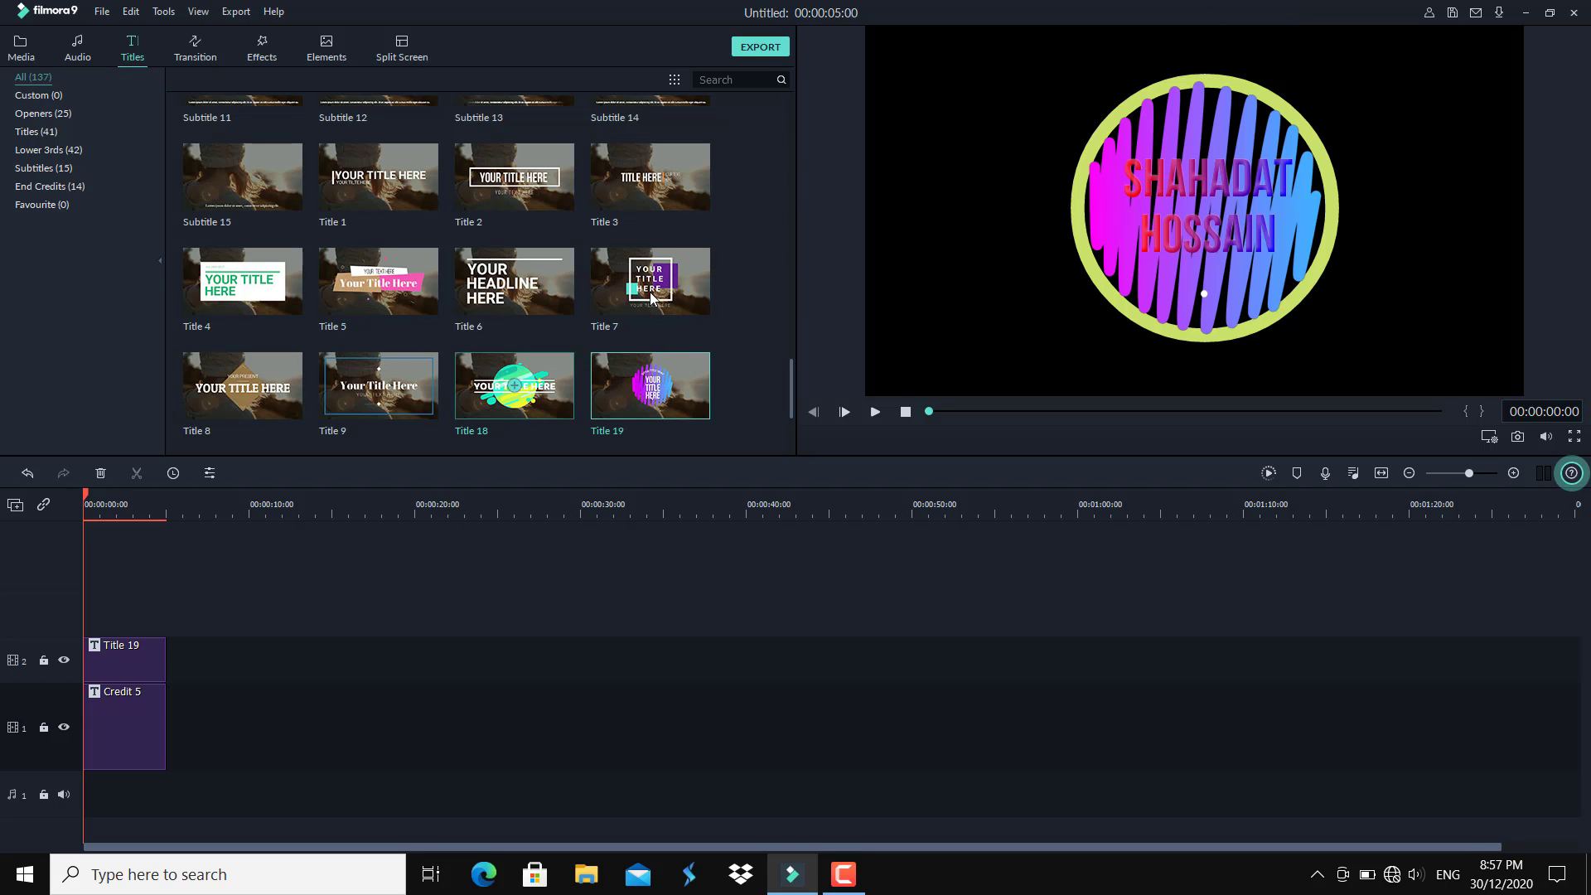
pyautogui.scroll(10, 651, 290)
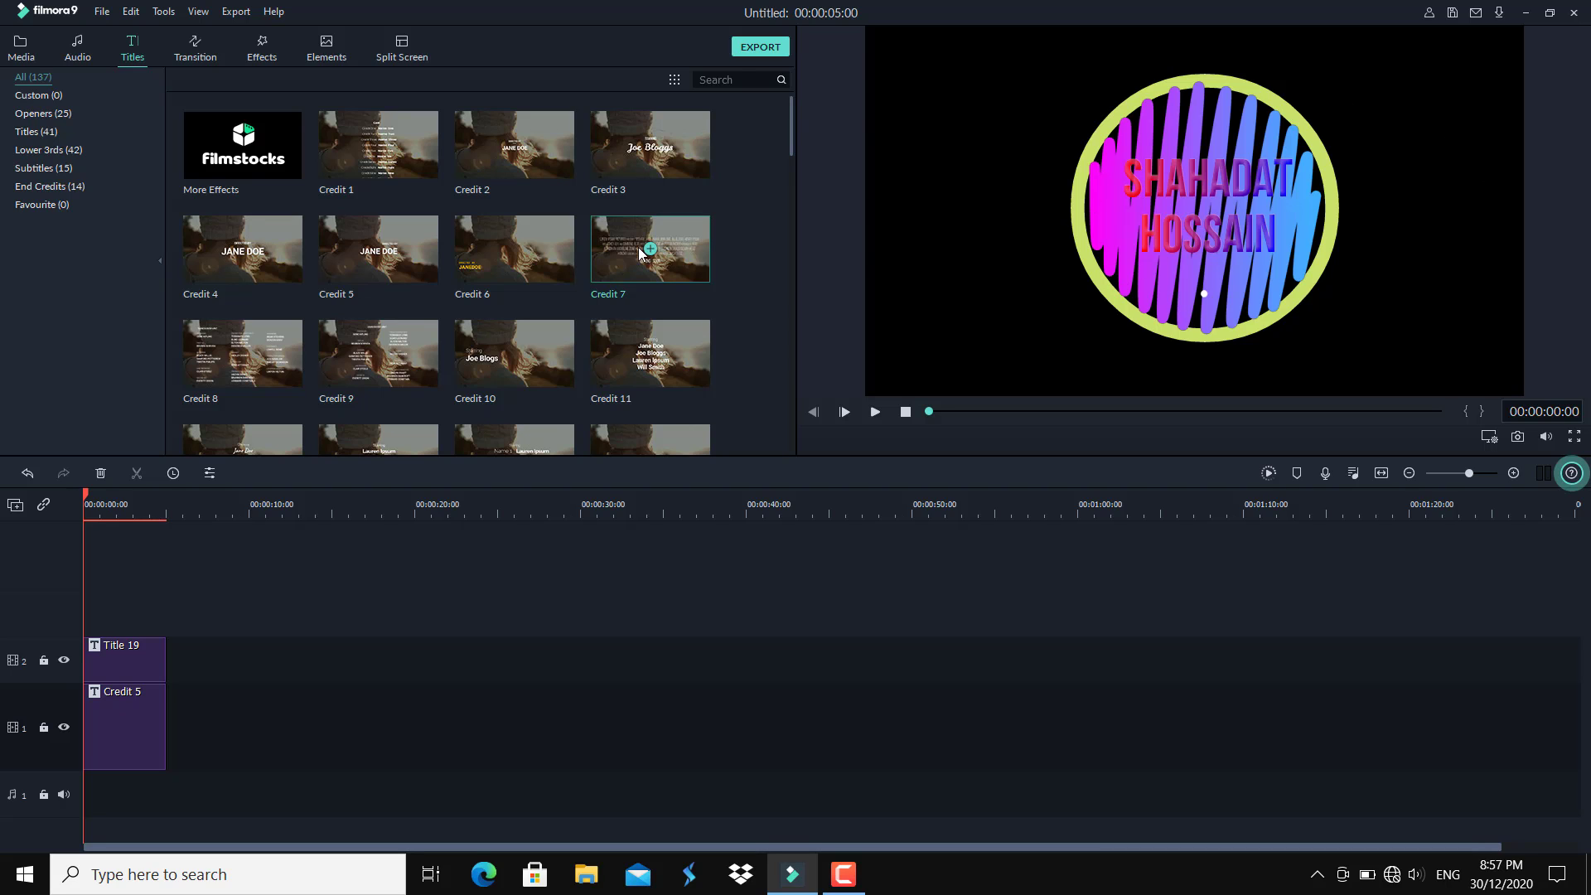
pyautogui.scroll(-10, 613, 286)
pyautogui.scroll(-10, 596, 294)
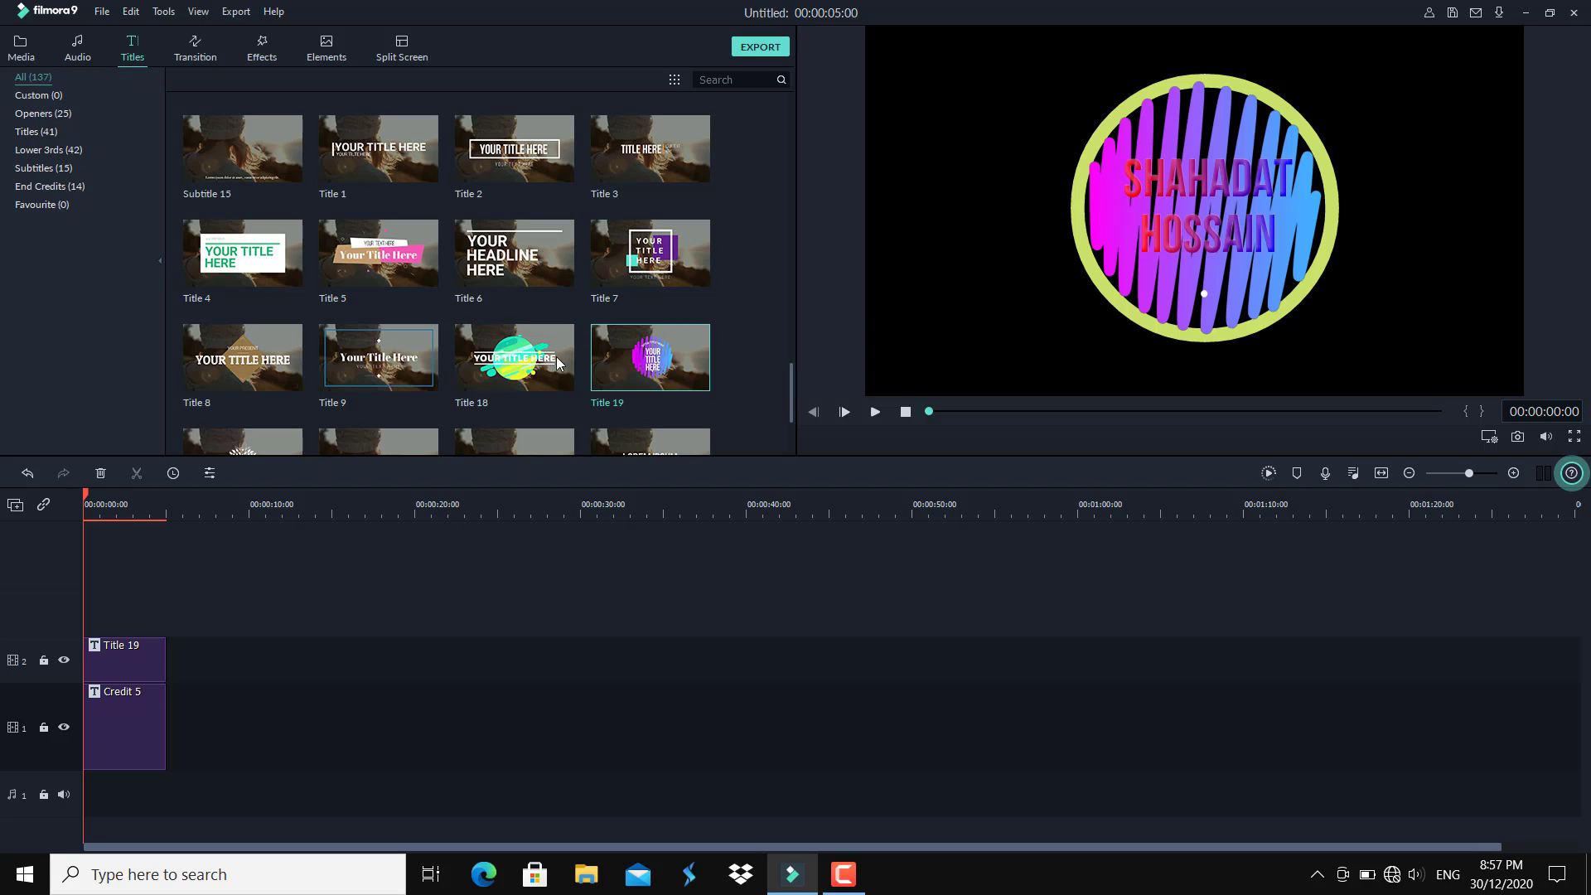
pyautogui.scroll(-12, 565, 343)
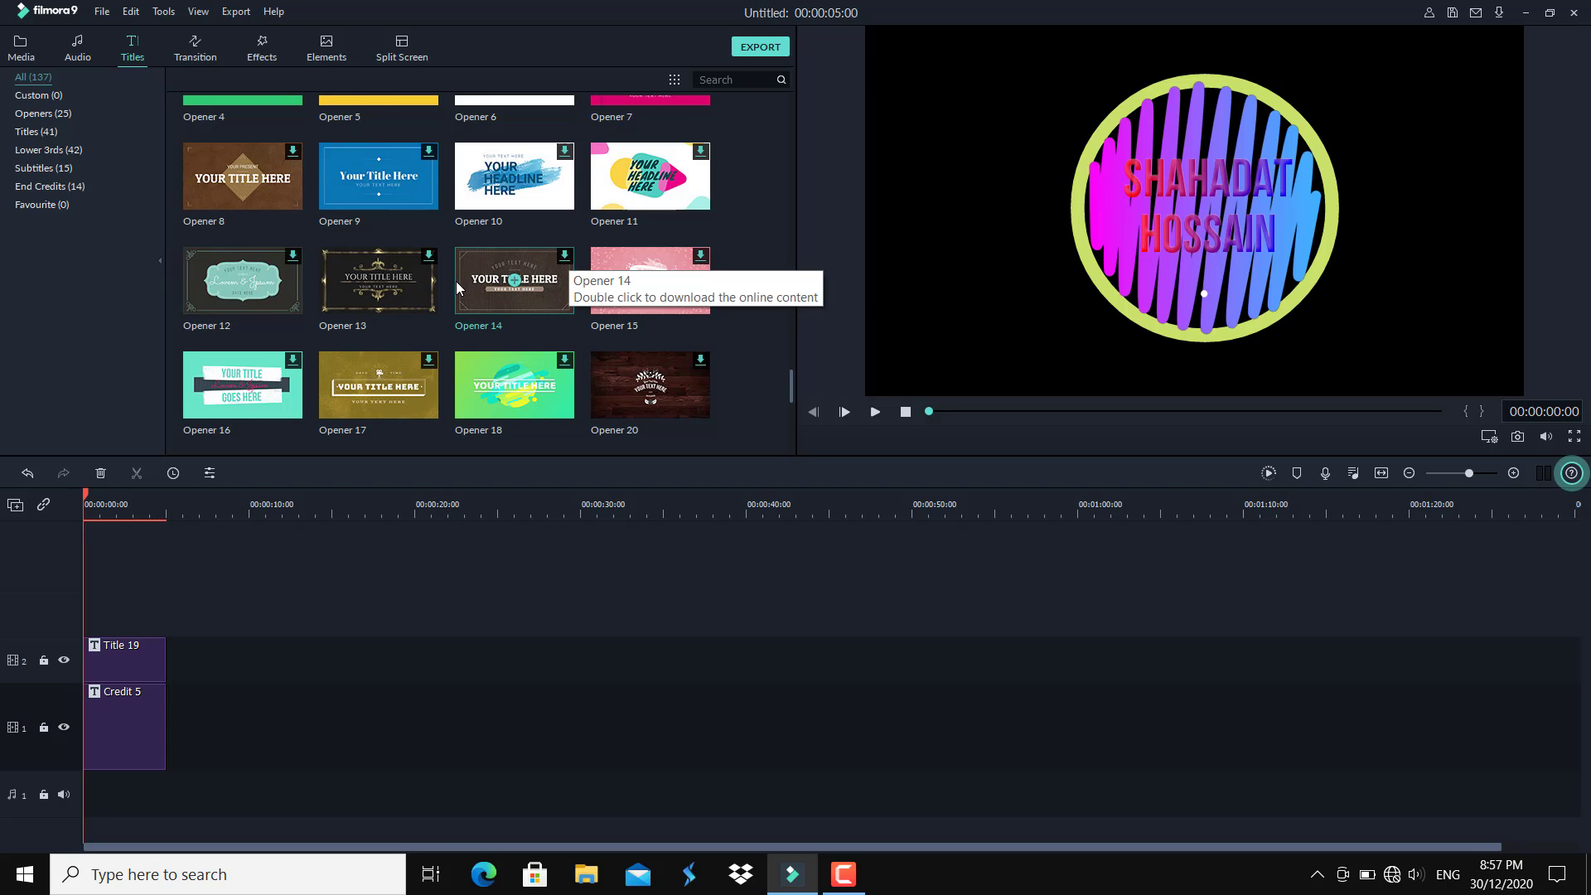
pyautogui.scroll(-3, 514, 281)
pyautogui.scroll(-8, 534, 308)
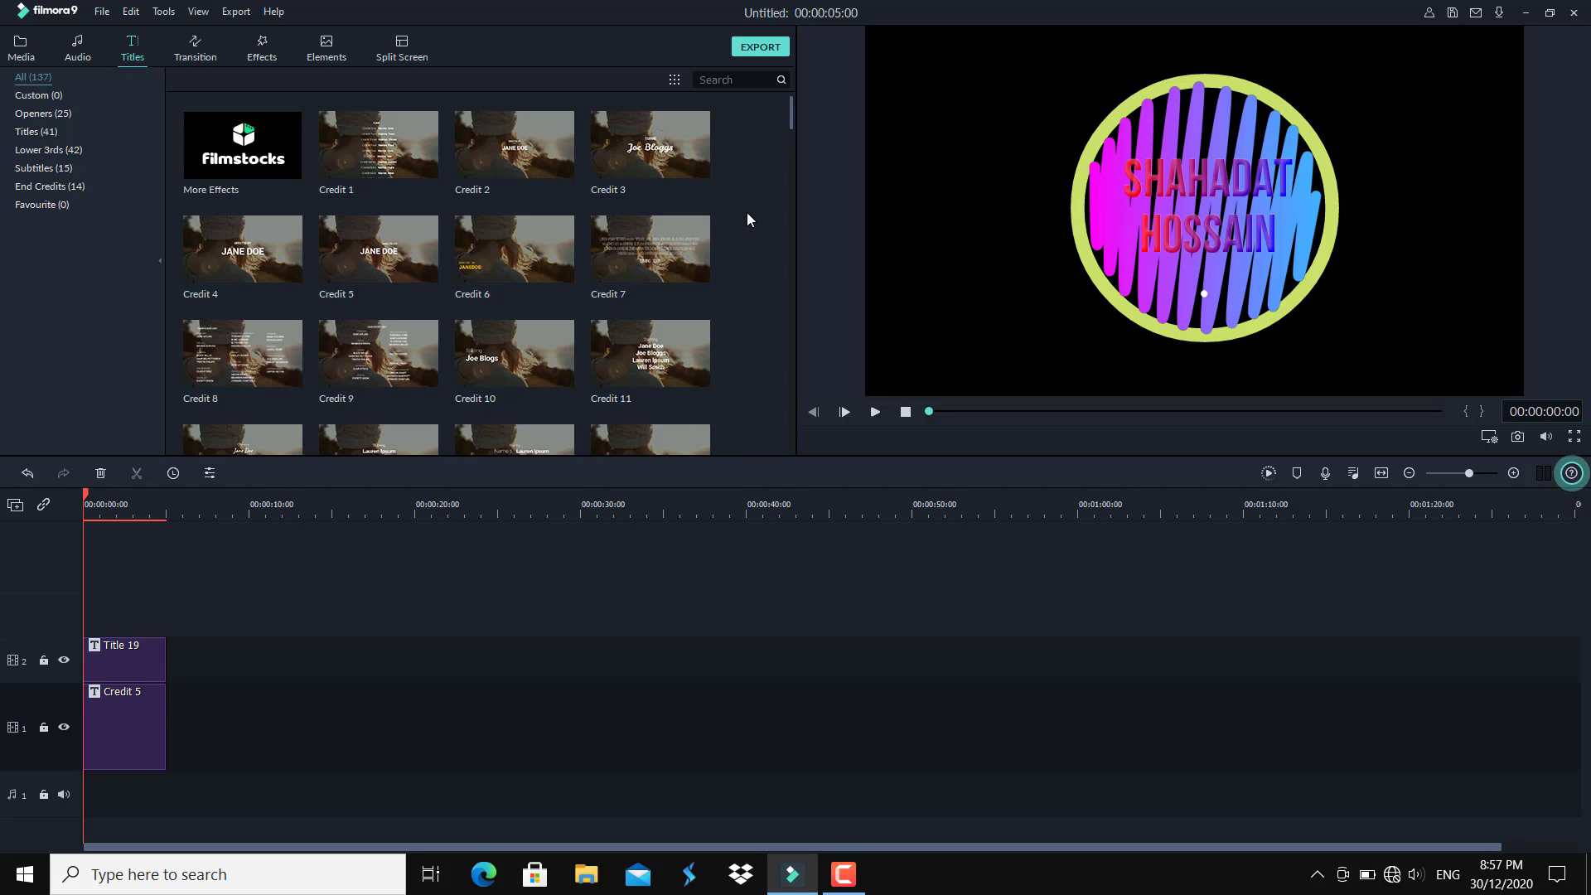
# Capture a snapshot of the finished logo from the preview frame
pyautogui.click(1519, 442)
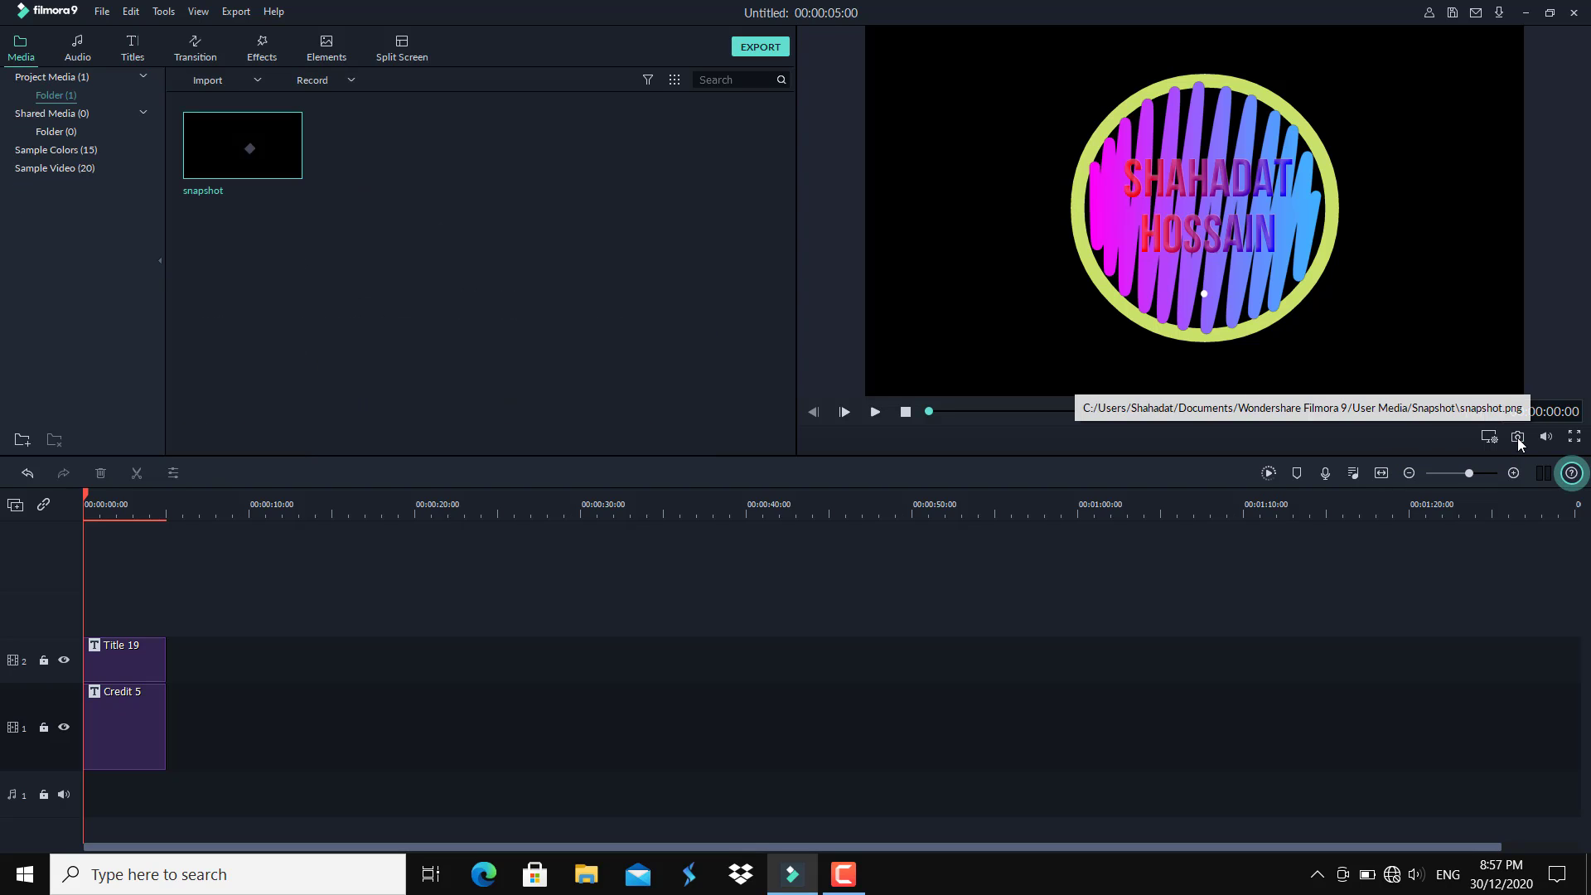